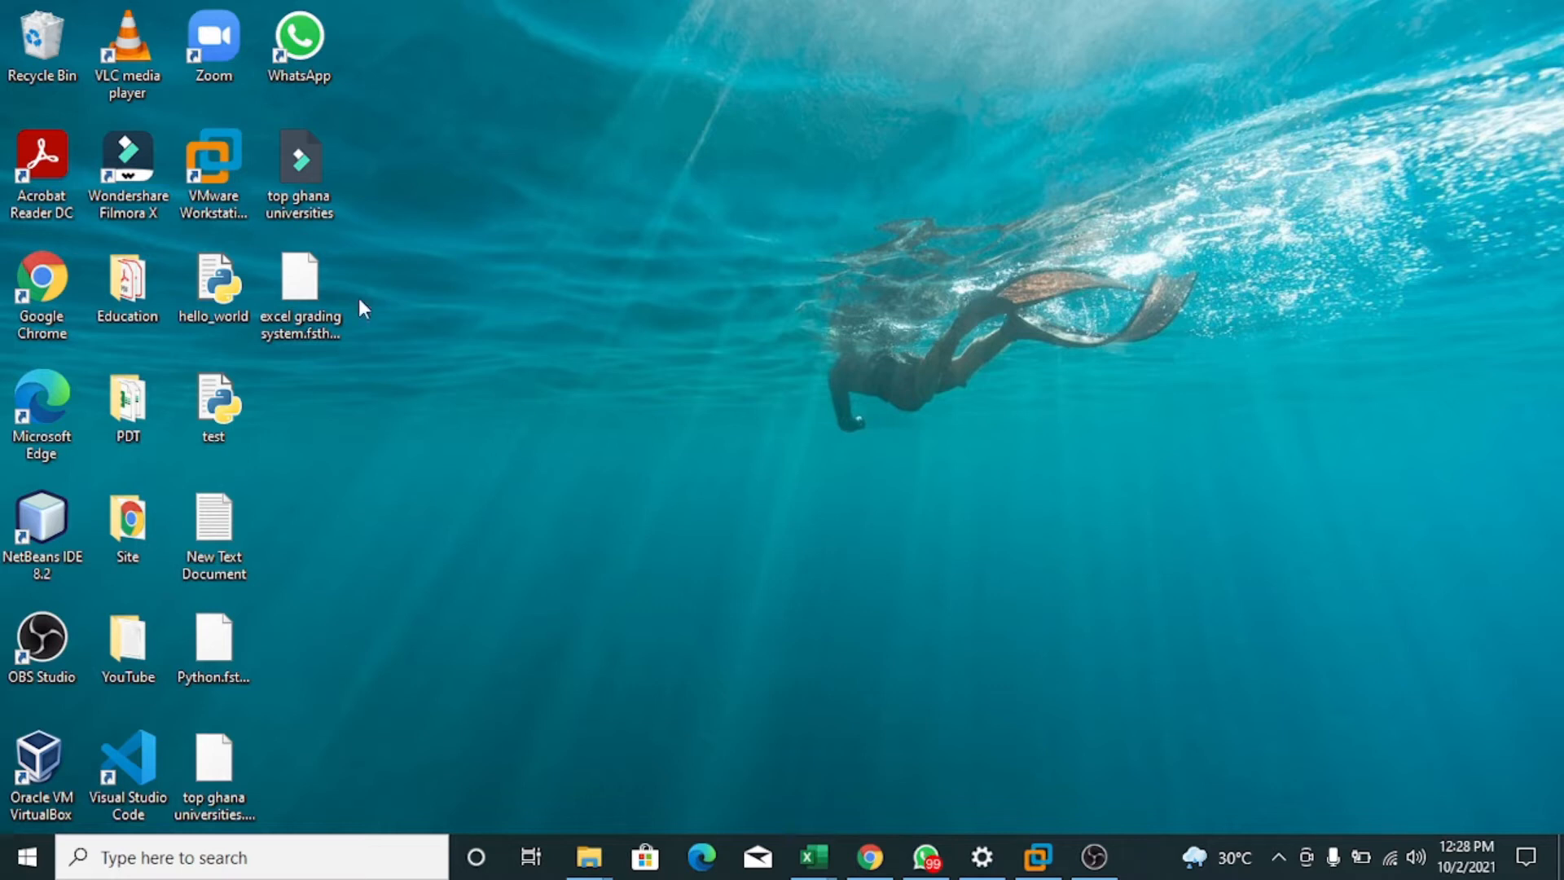
Launch VMware Workstation from its desktop shortcut.
click(219, 170)
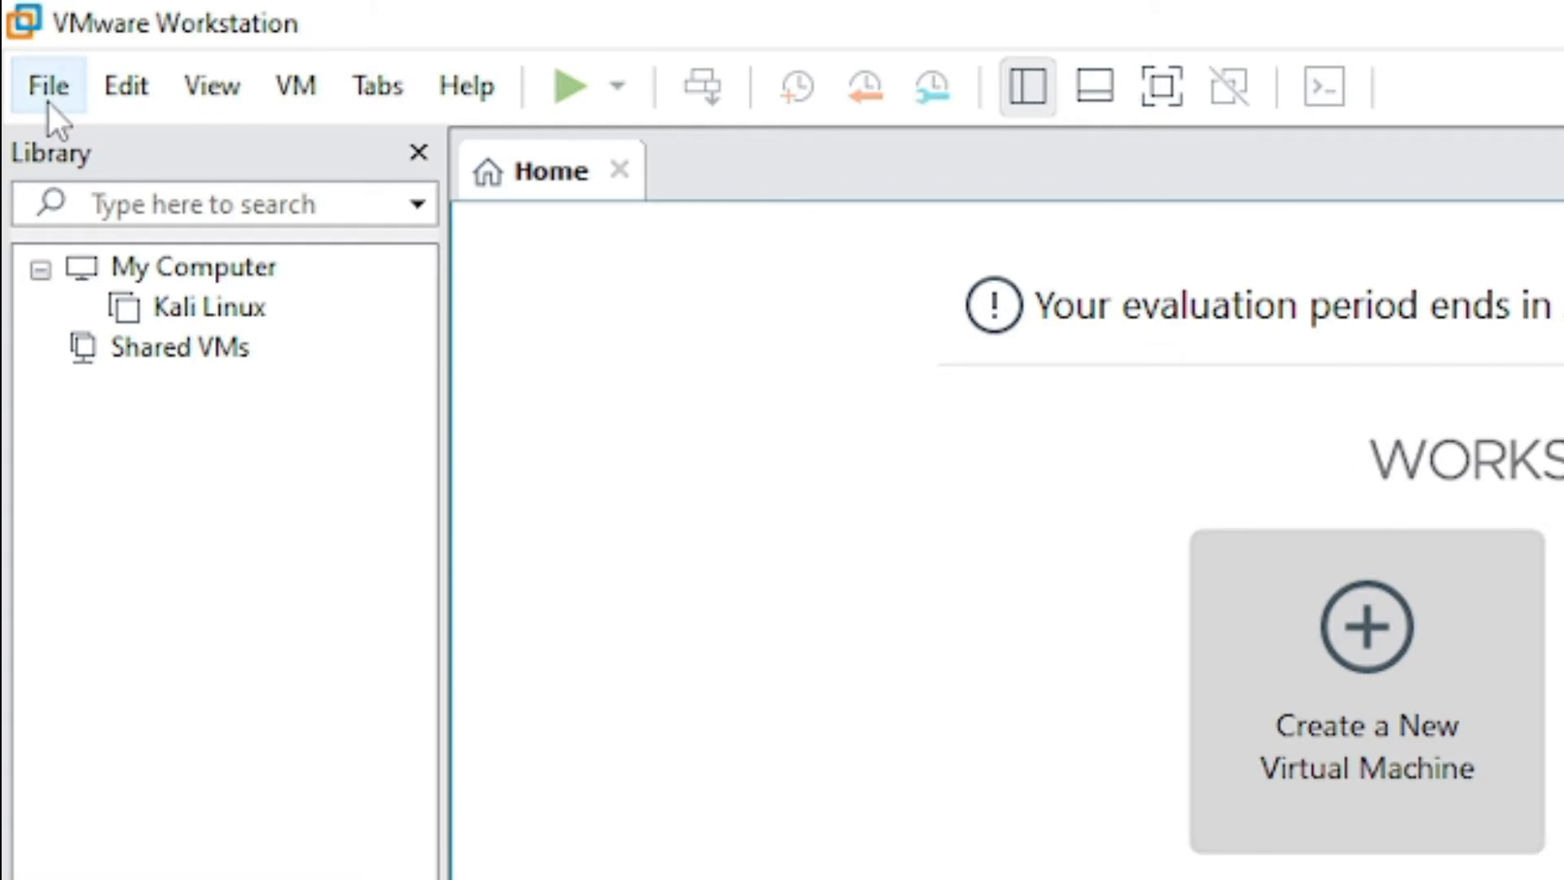
Start a new Typical virtual machine wizard, choosing to install the operating system later.
click(23, 50)
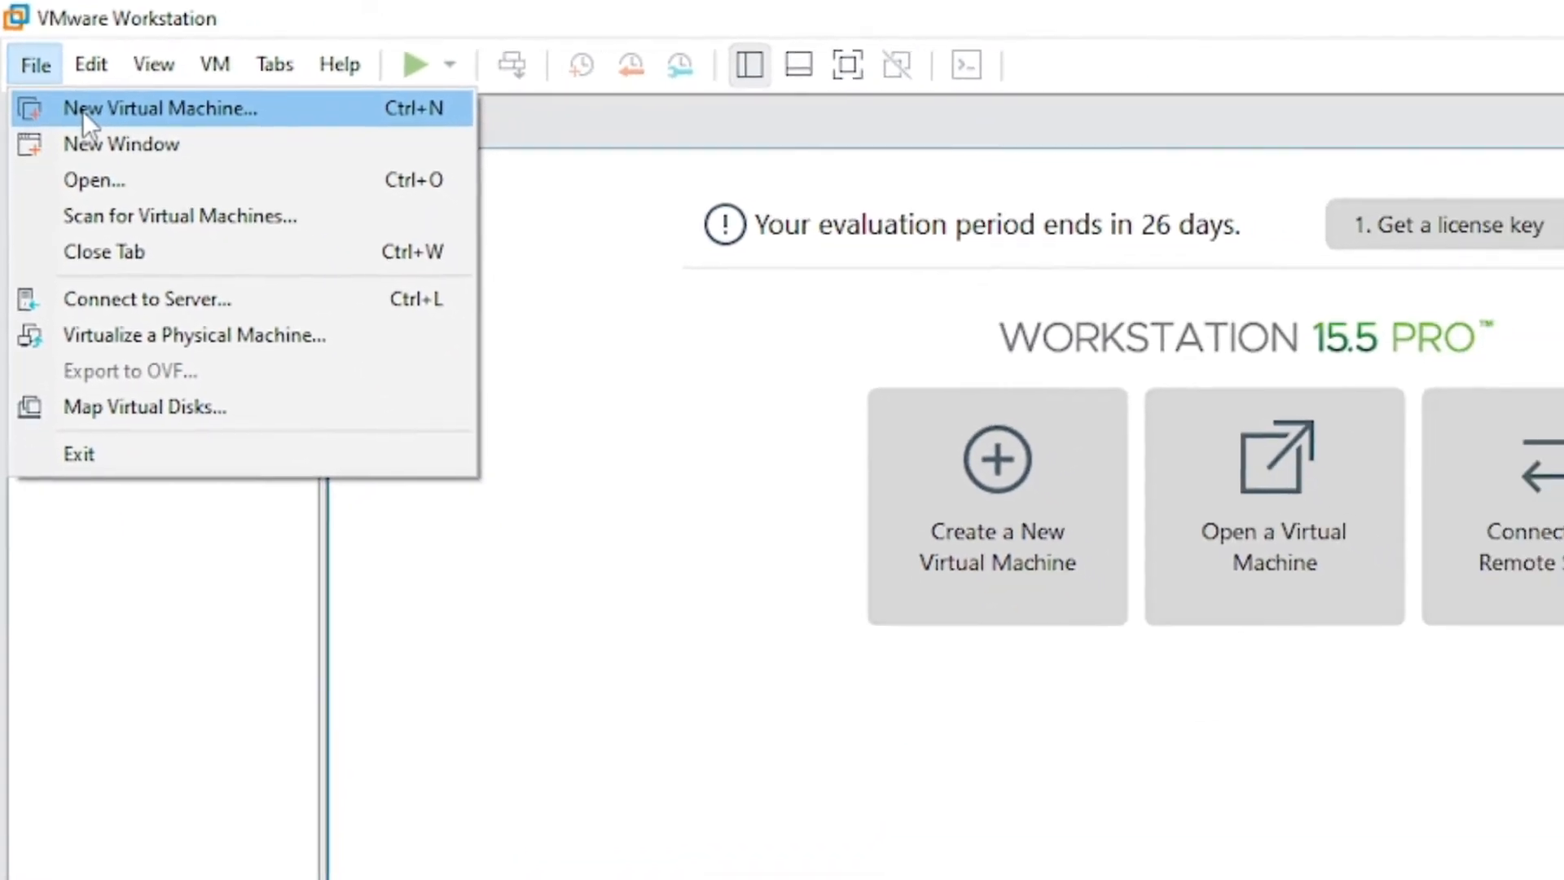
click(85, 114)
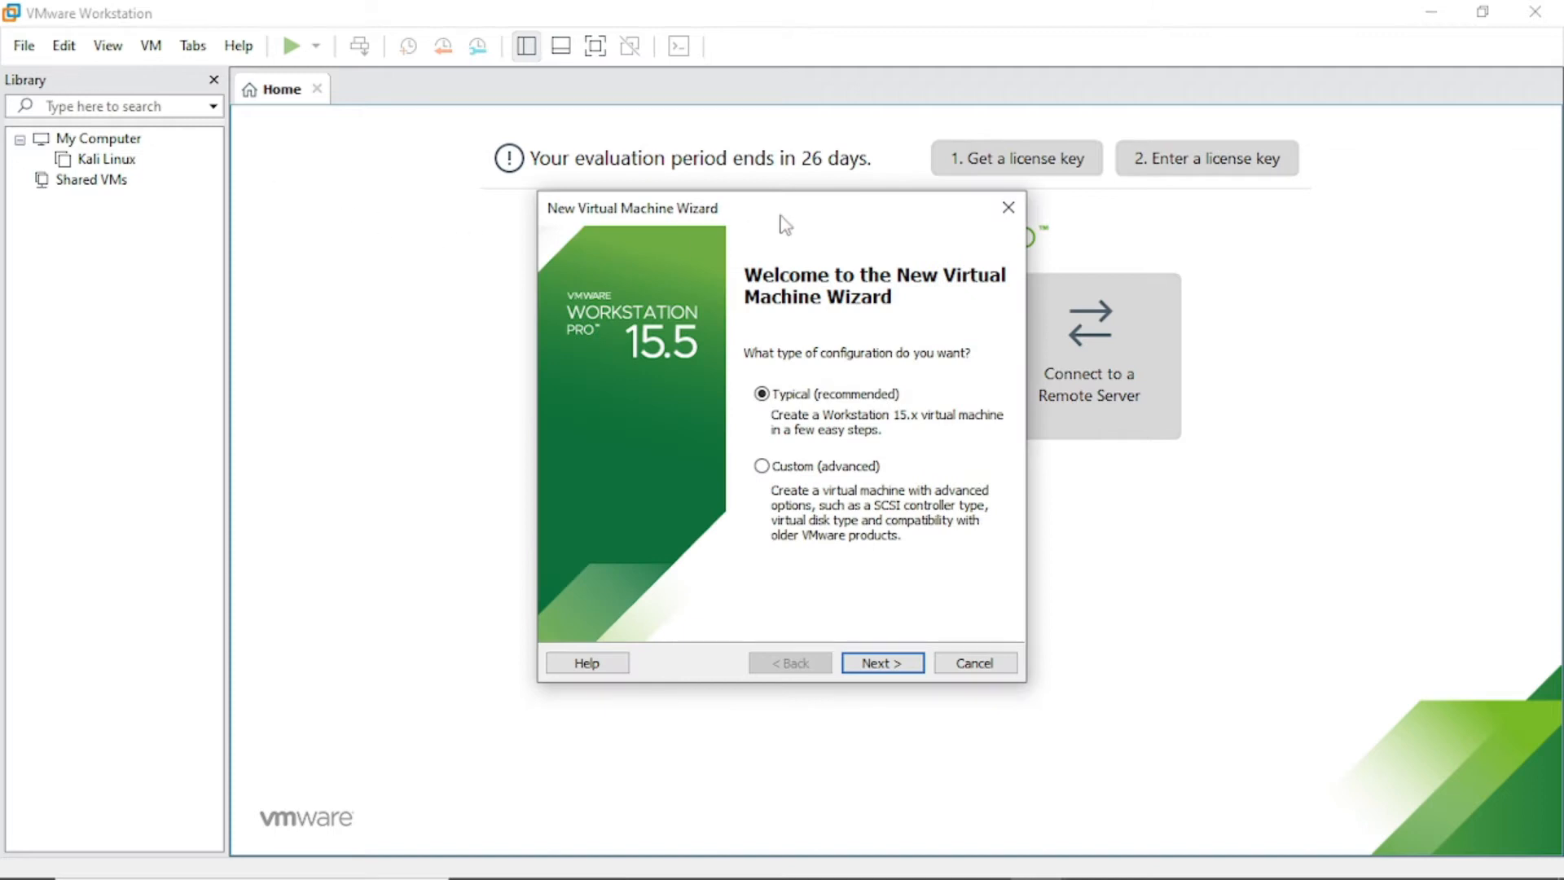
drag(781, 216, 552, 193)
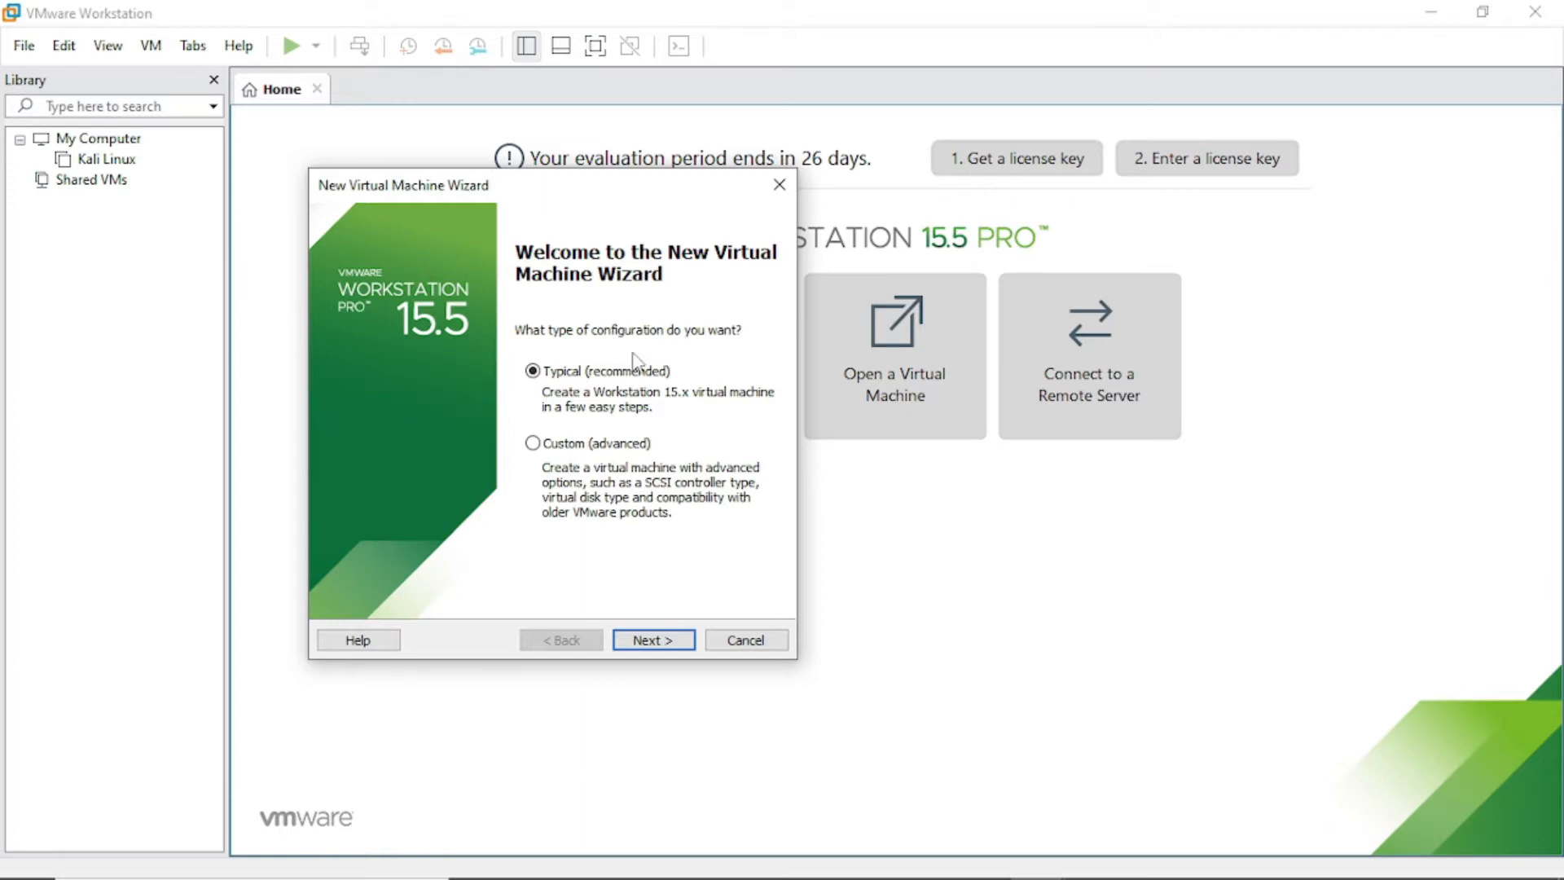
click(650, 649)
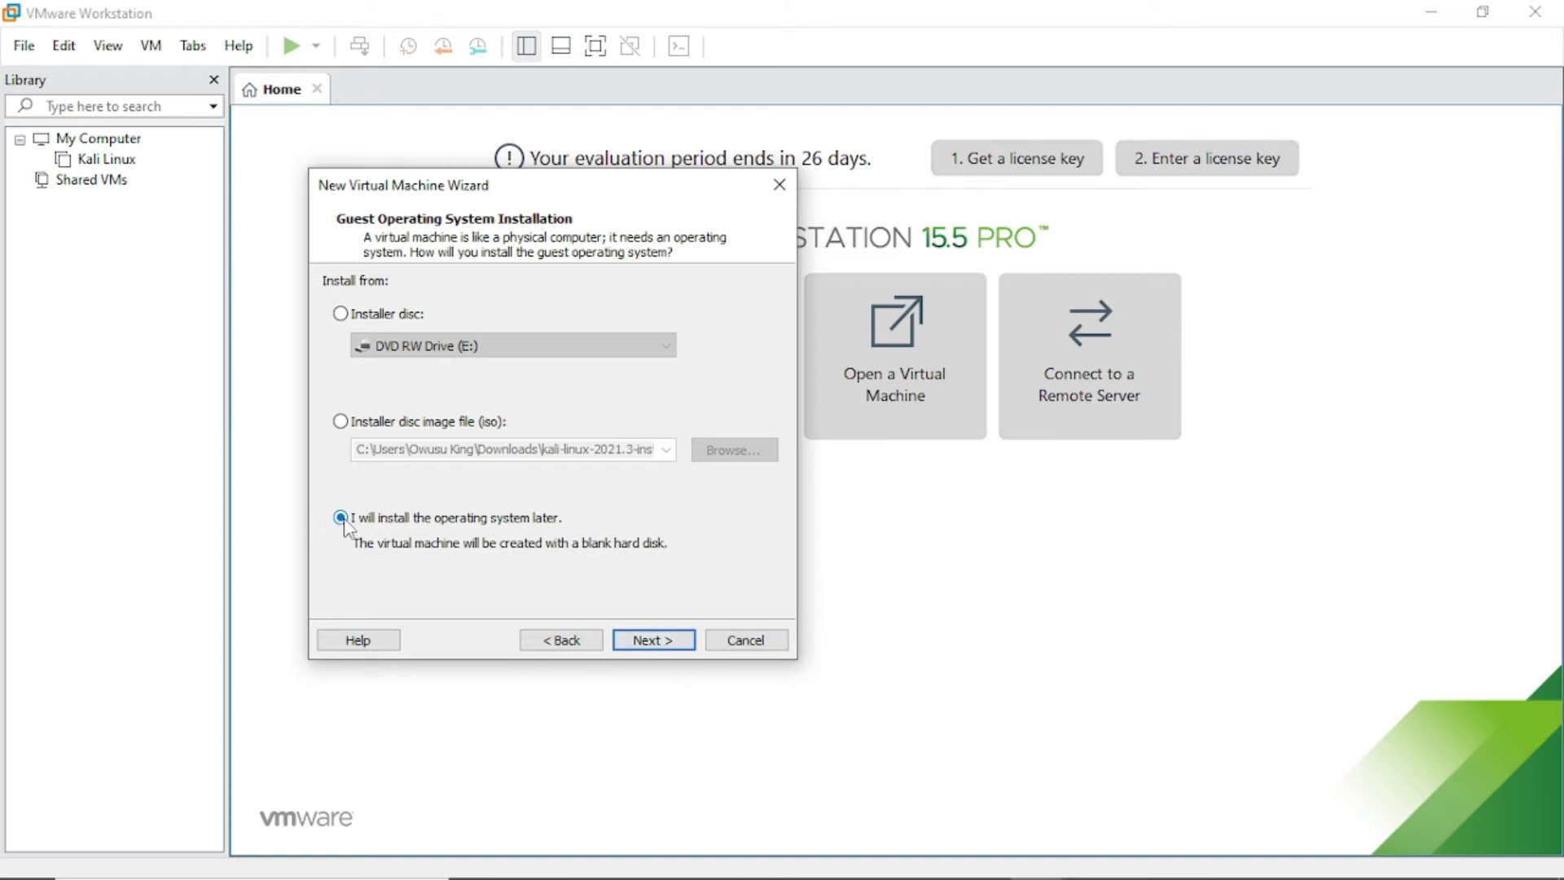
click(649, 640)
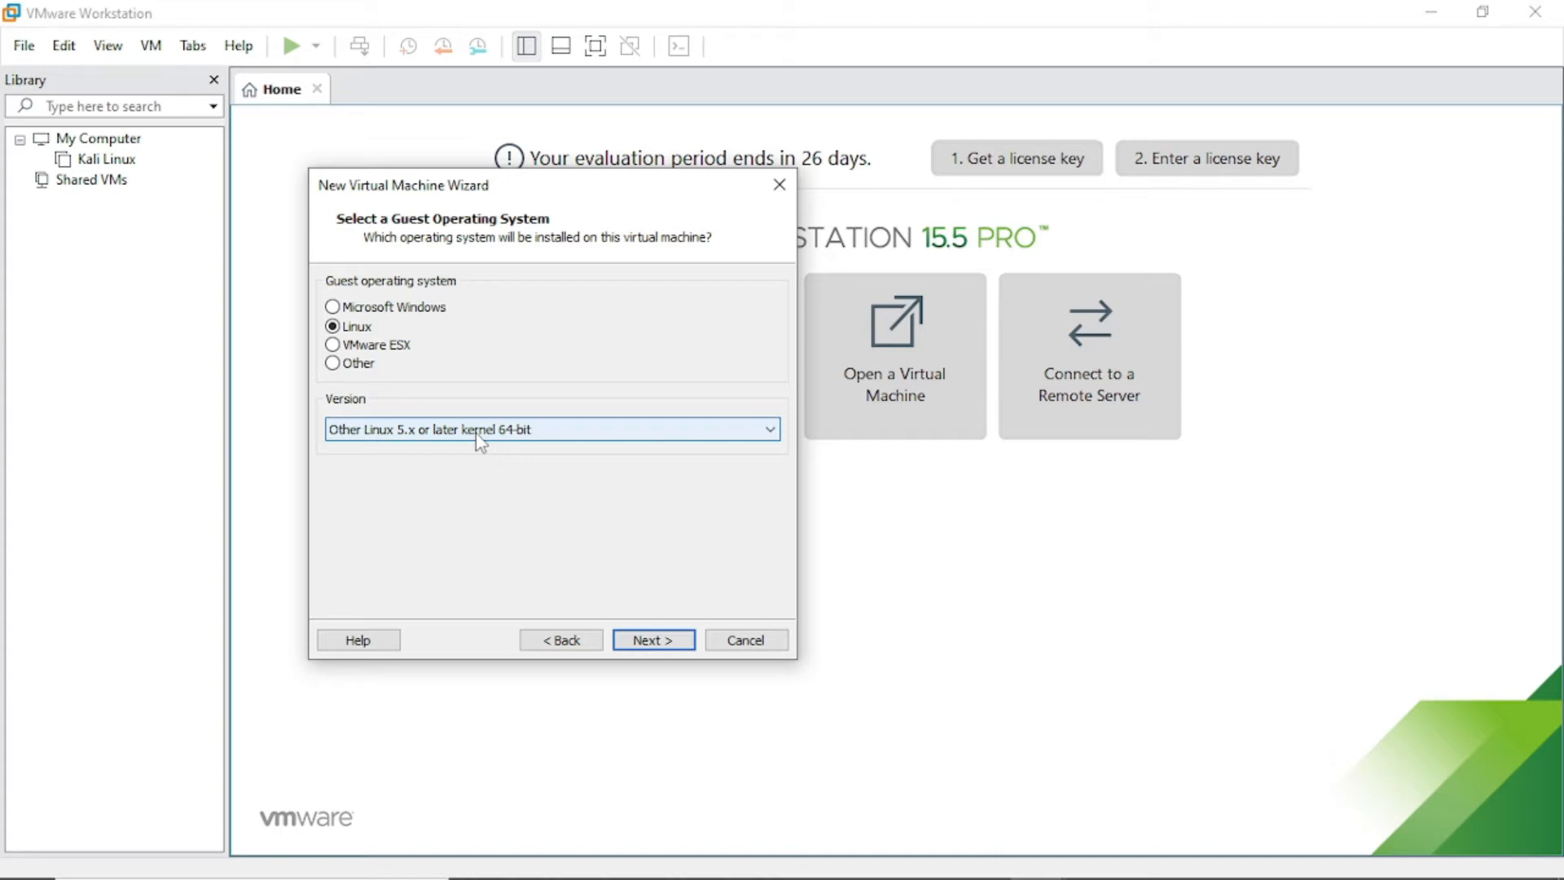
Set the Linux guest version to Other Linux 5.x or later kernel 64-bit.
click(770, 429)
scroll(423, 334, up, 8)
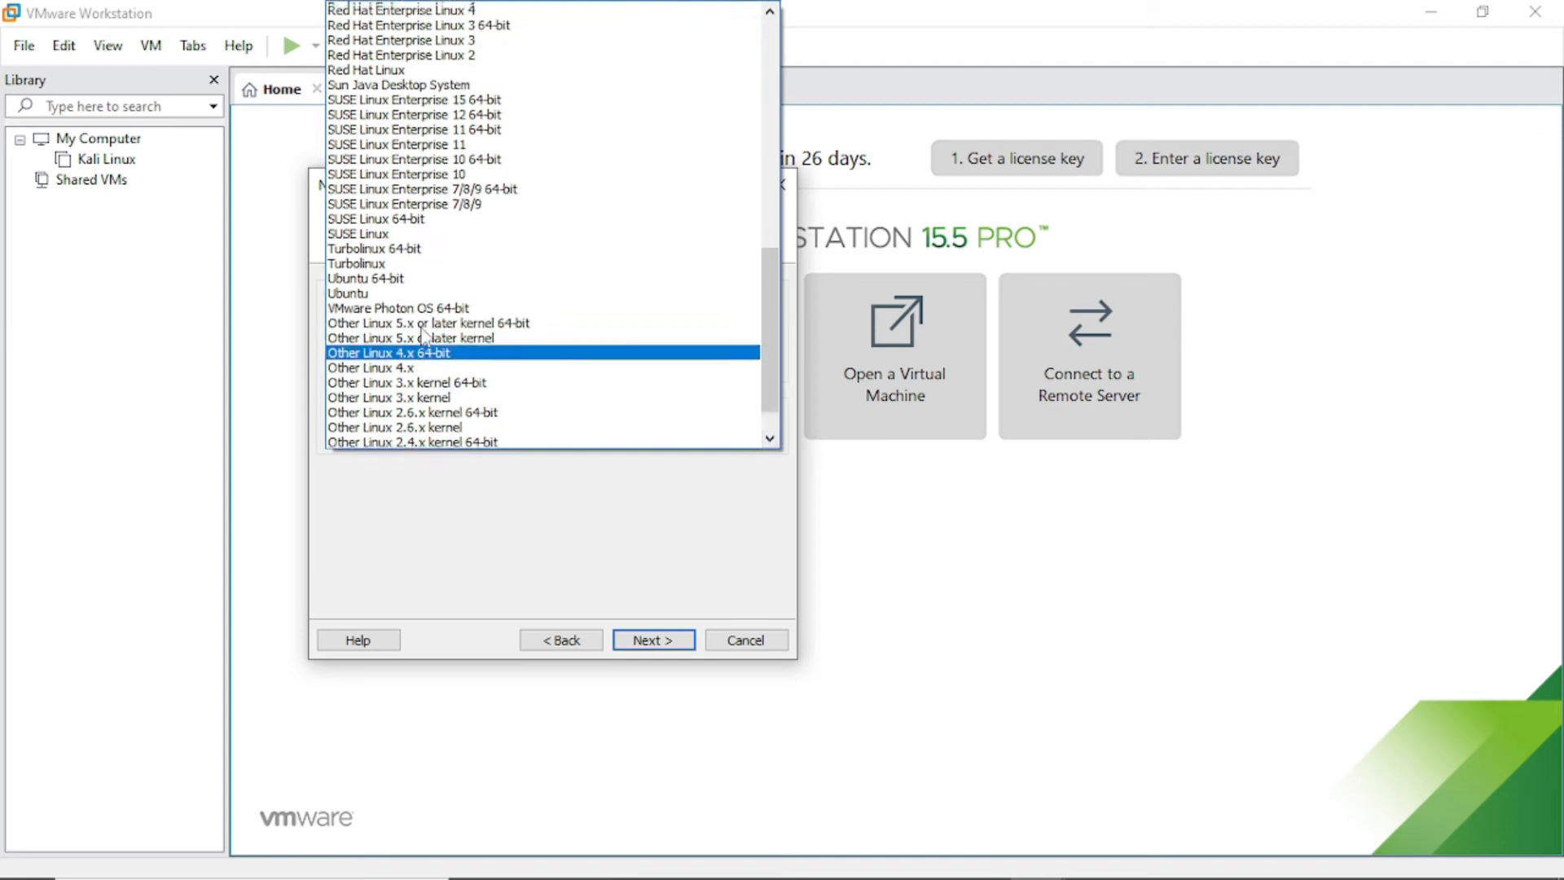
scroll(423, 334, up, 5)
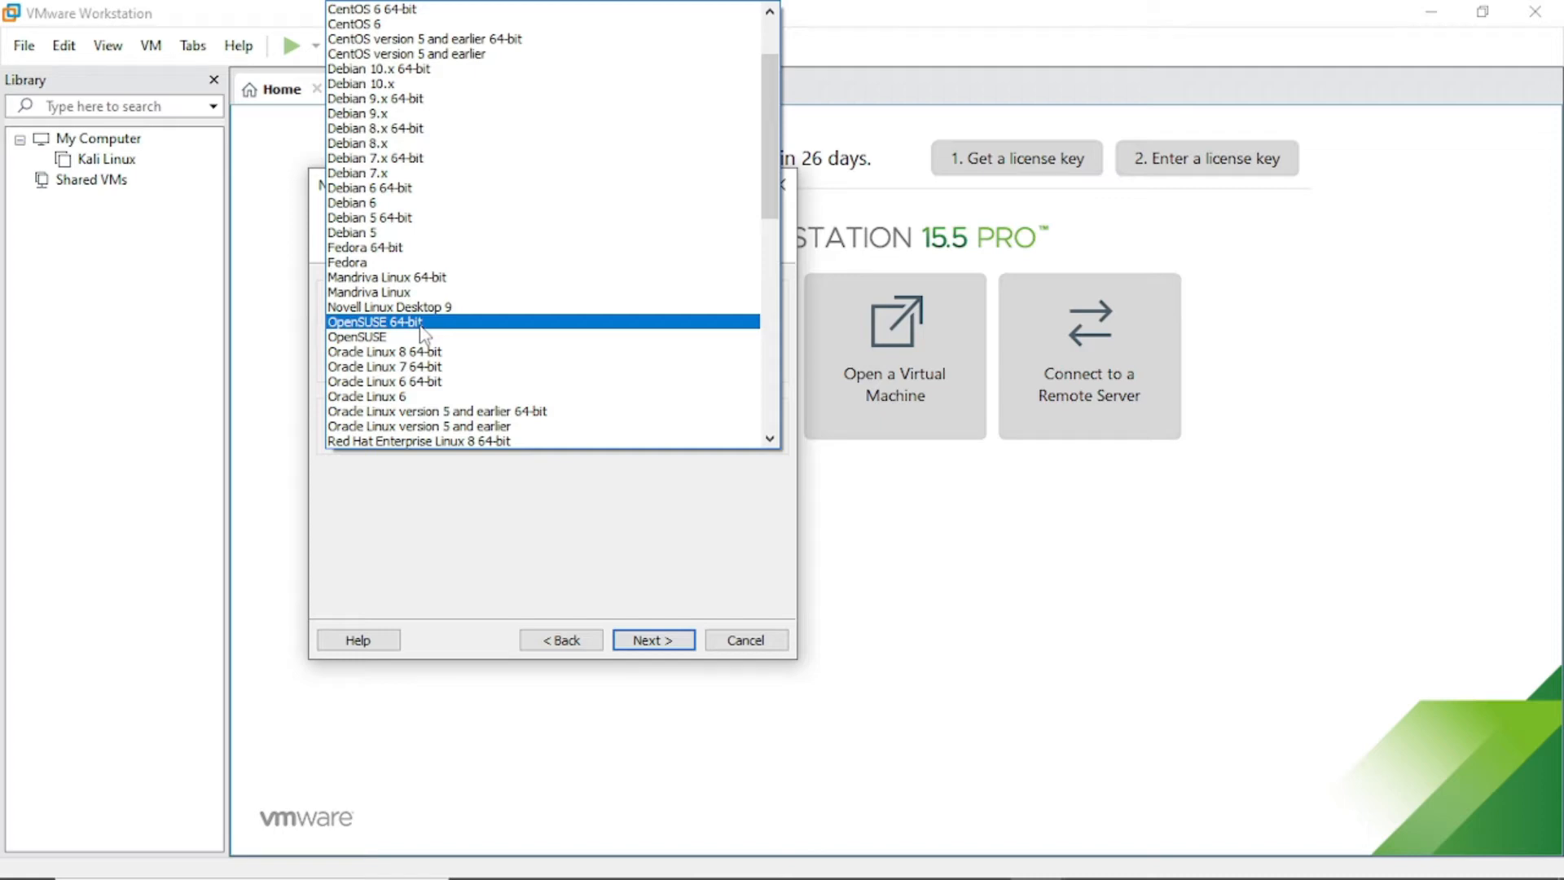
scroll(423, 334, down, 11)
scroll(405, 327, down, 2)
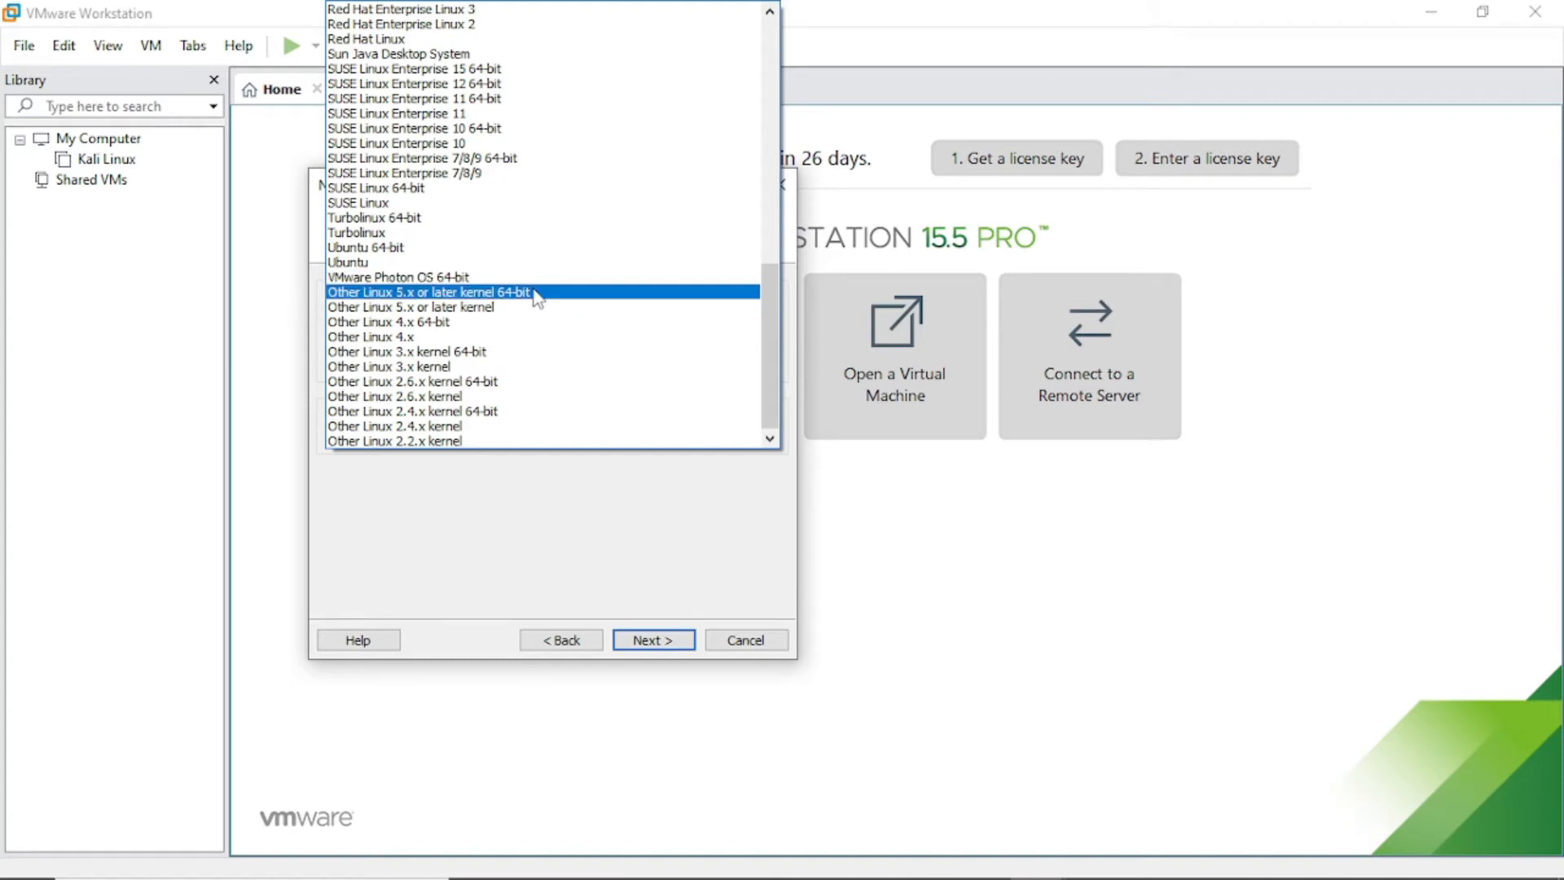
click(536, 295)
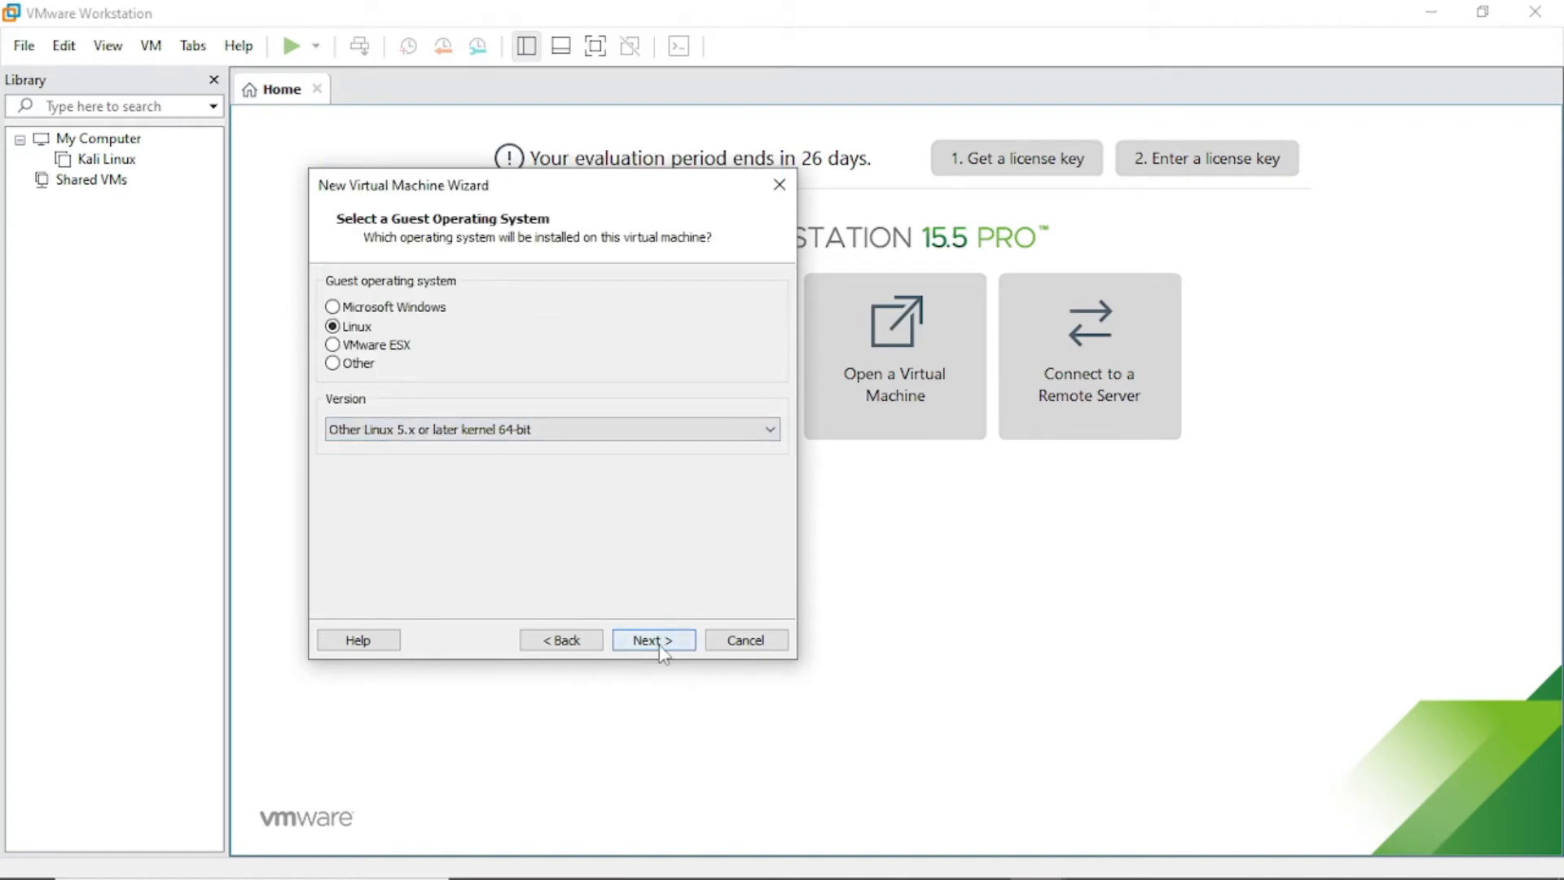
click(662, 648)
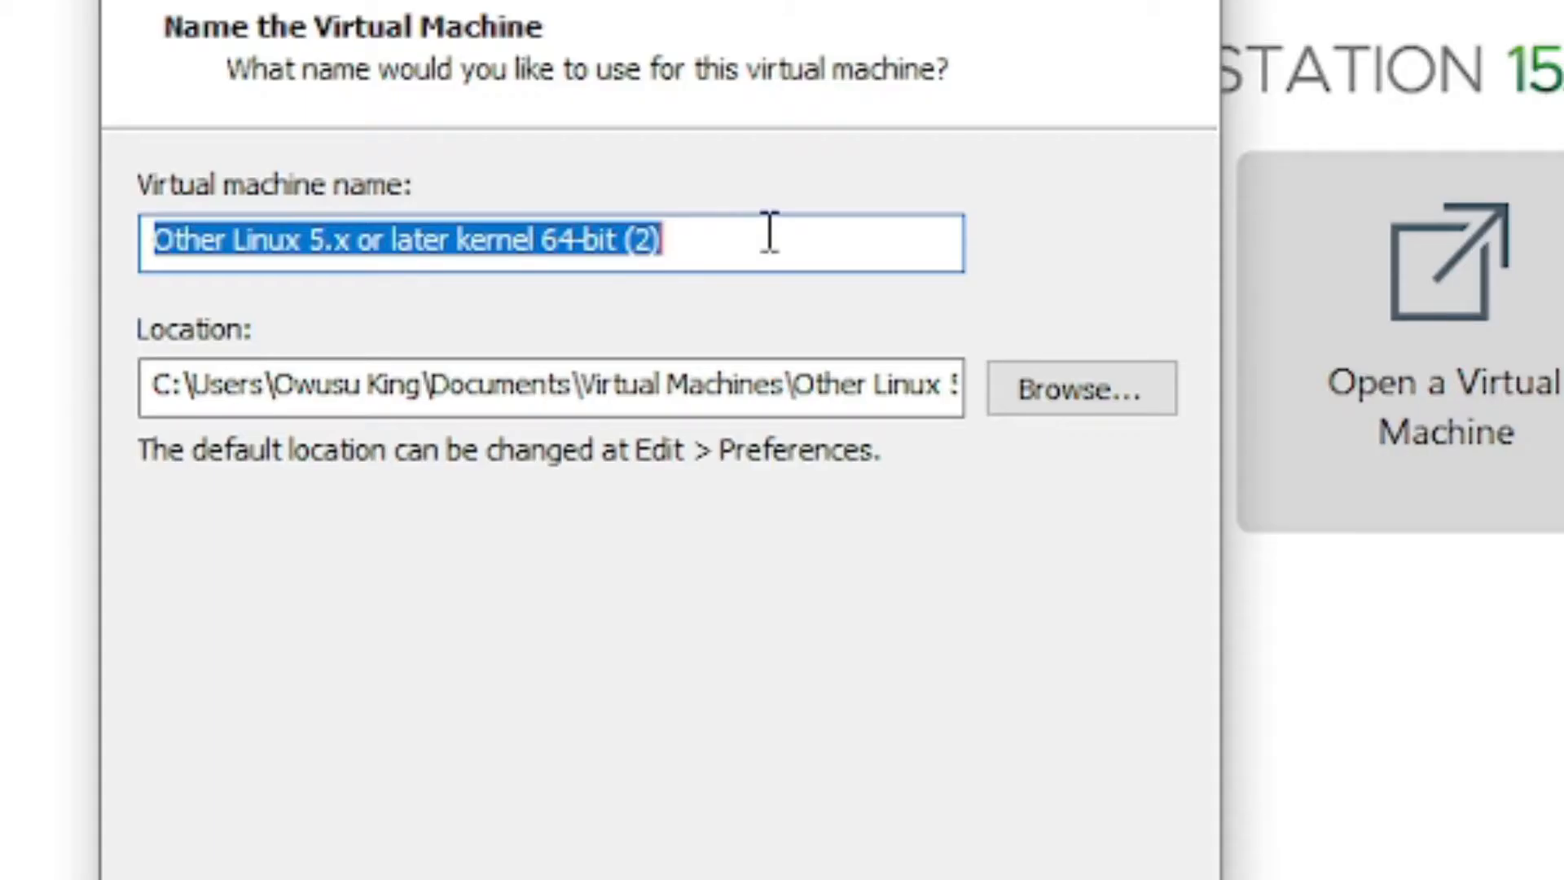
Name the VM 'Linux test', store it in Documents\Virtual Machines, and accept the warning.
text(Linux test)
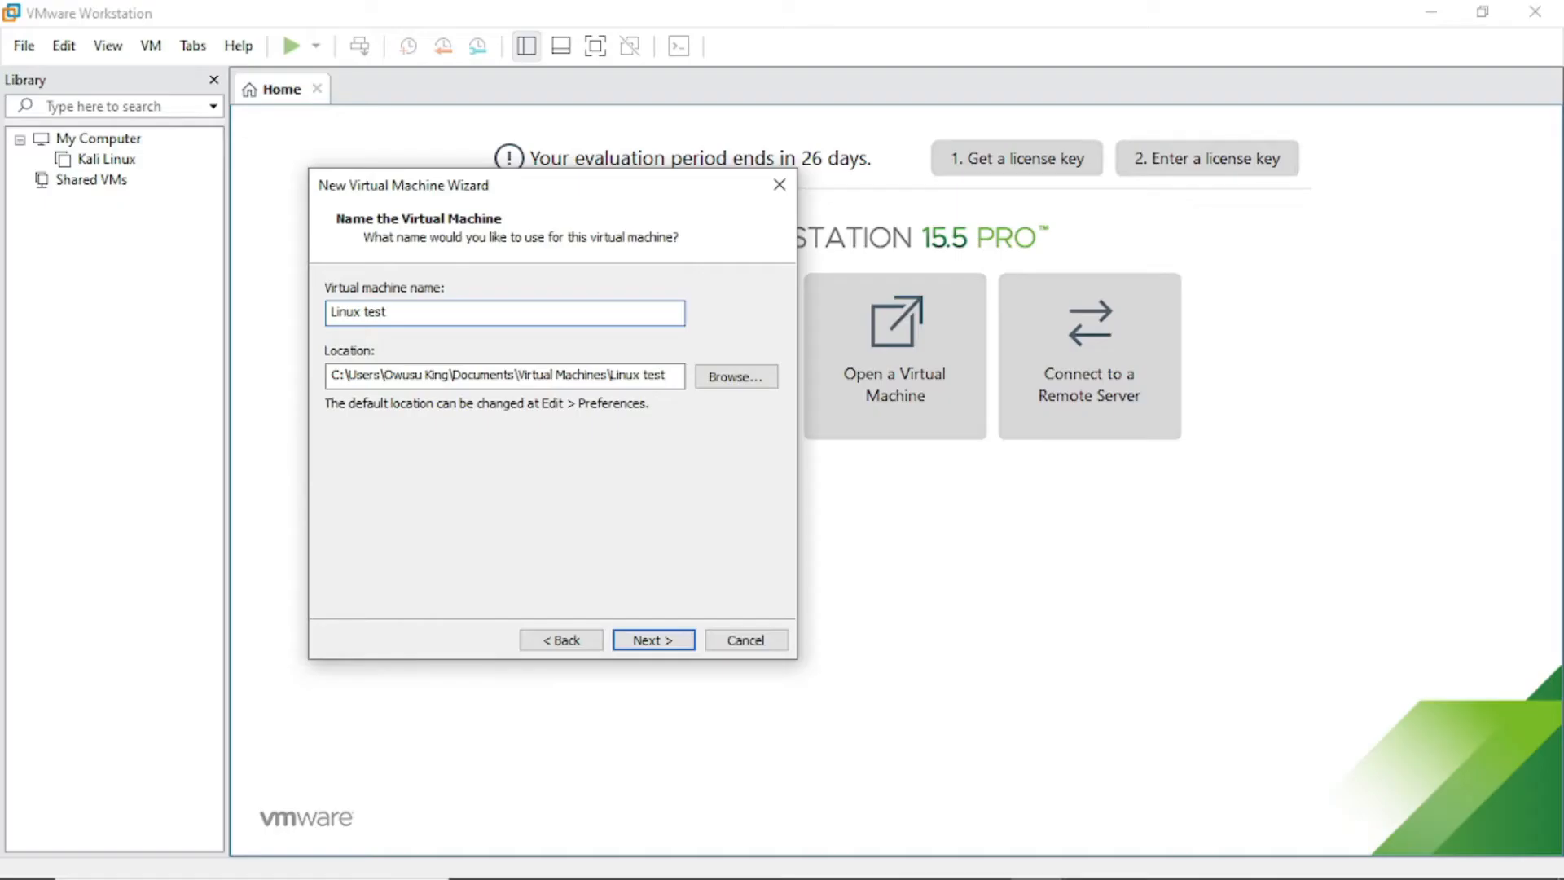
click(721, 377)
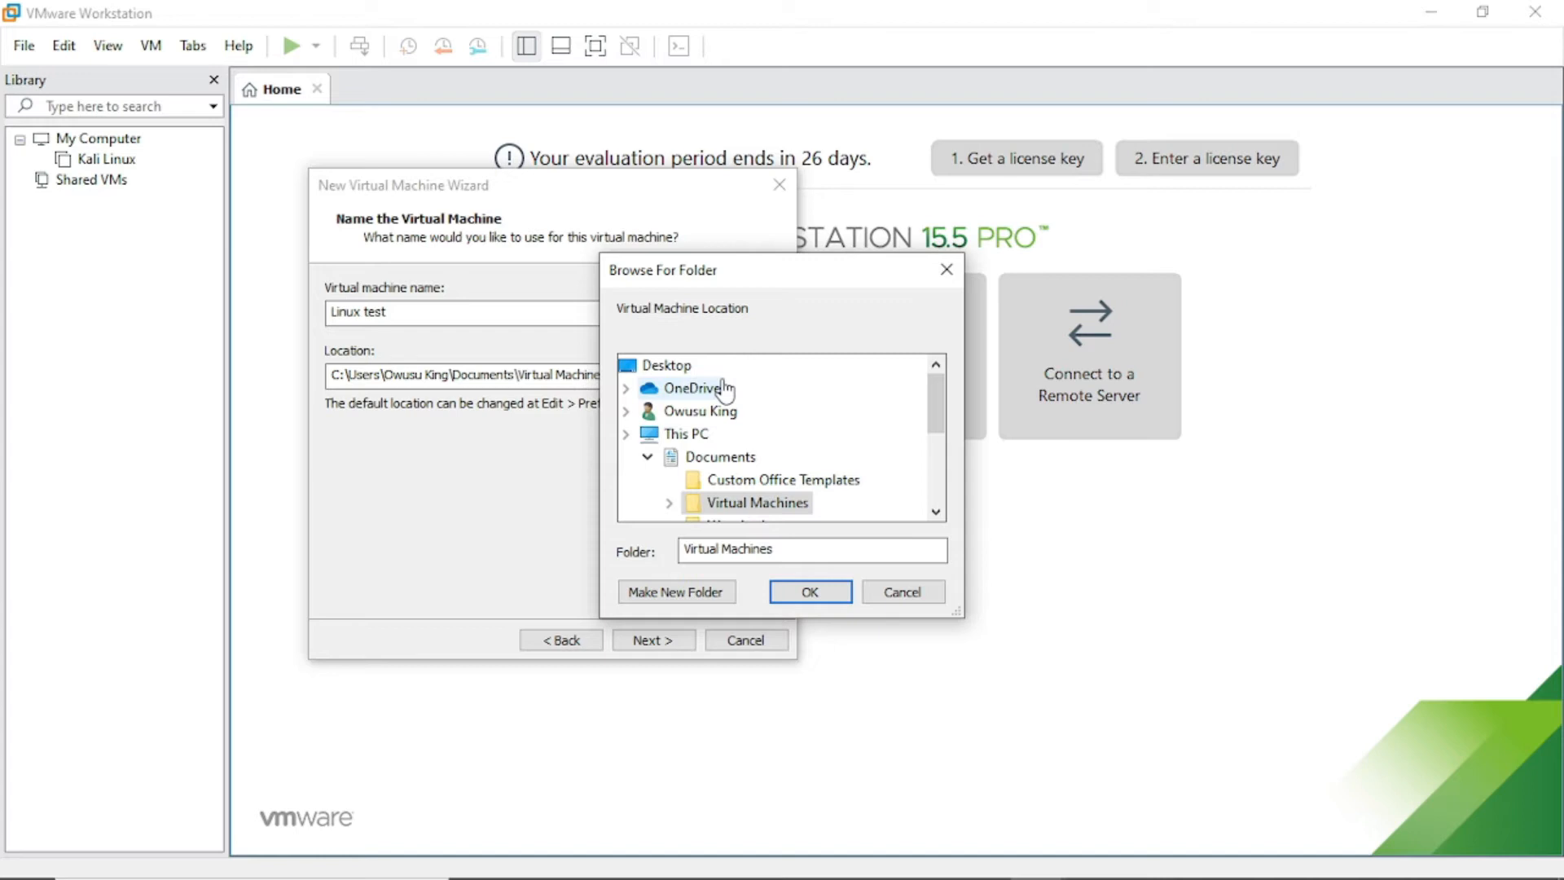
scroll(855, 511, down, 1)
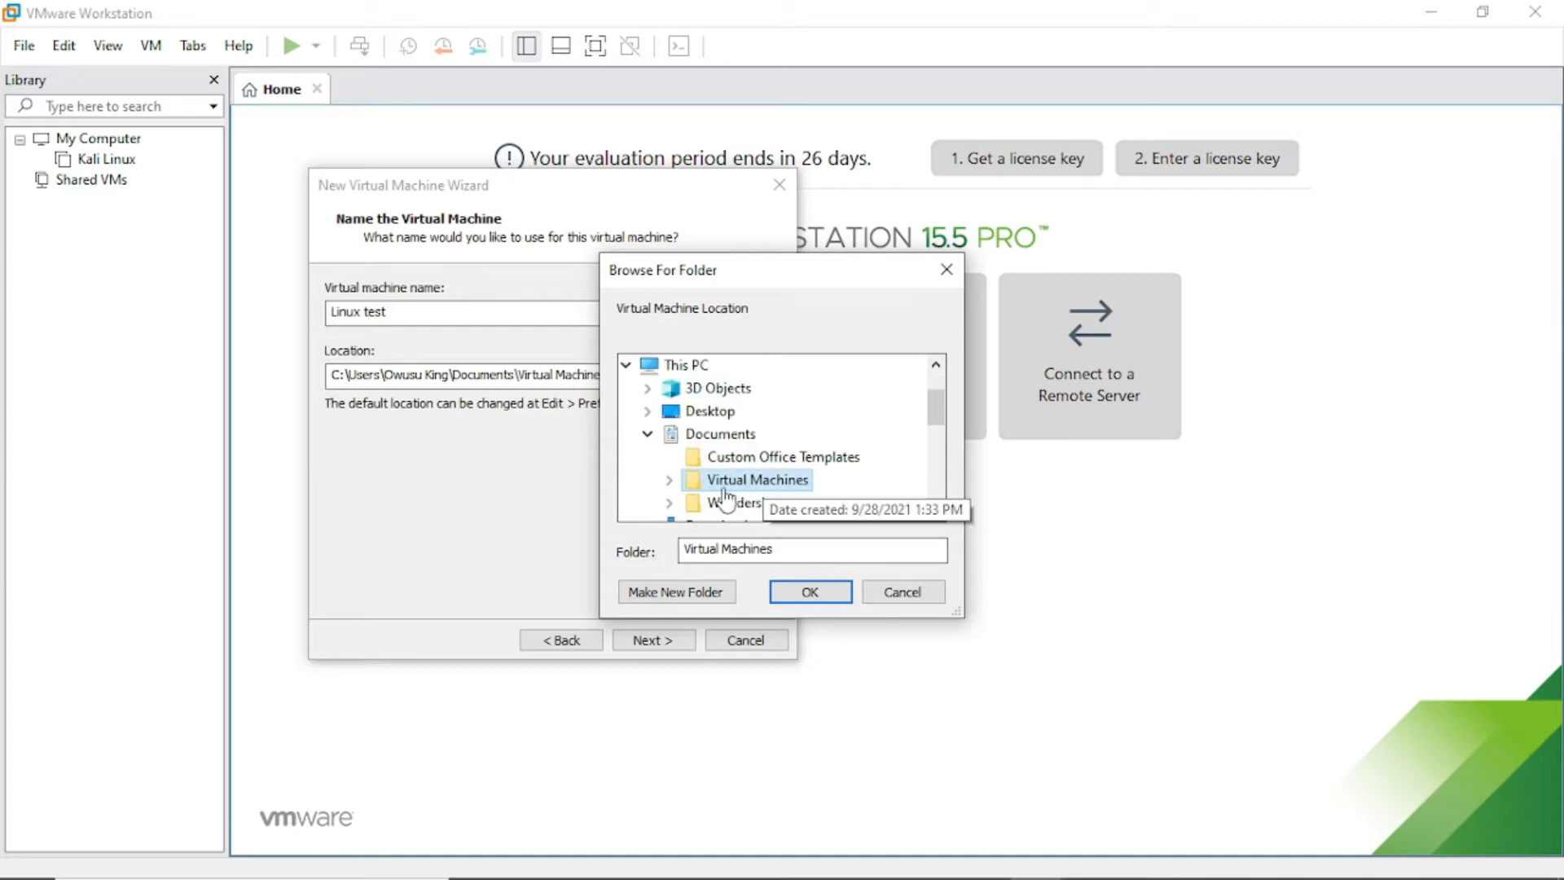
click(809, 593)
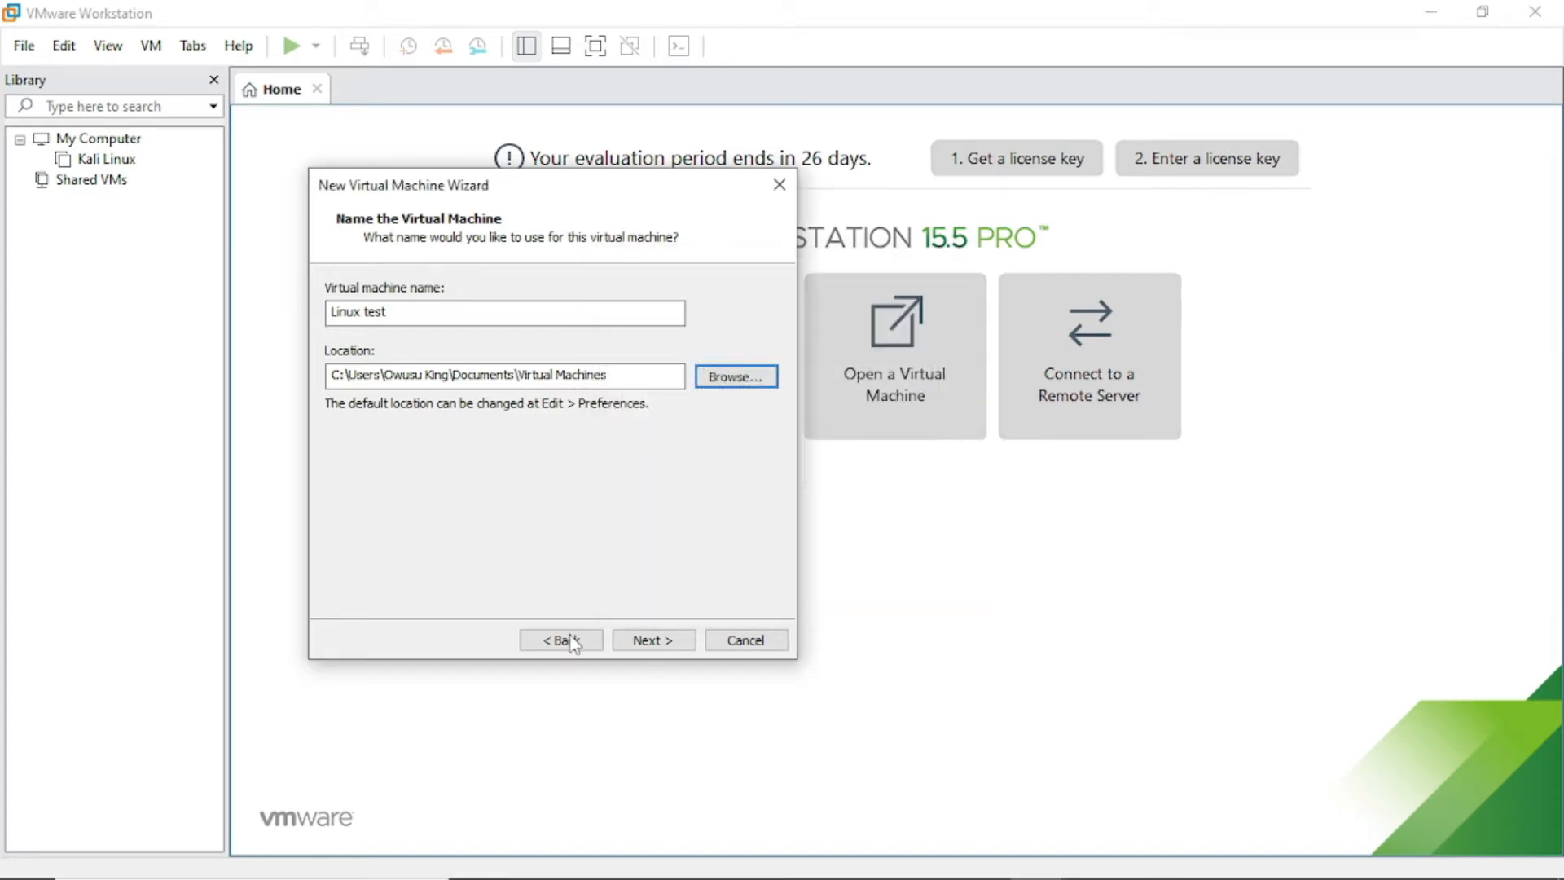
click(674, 646)
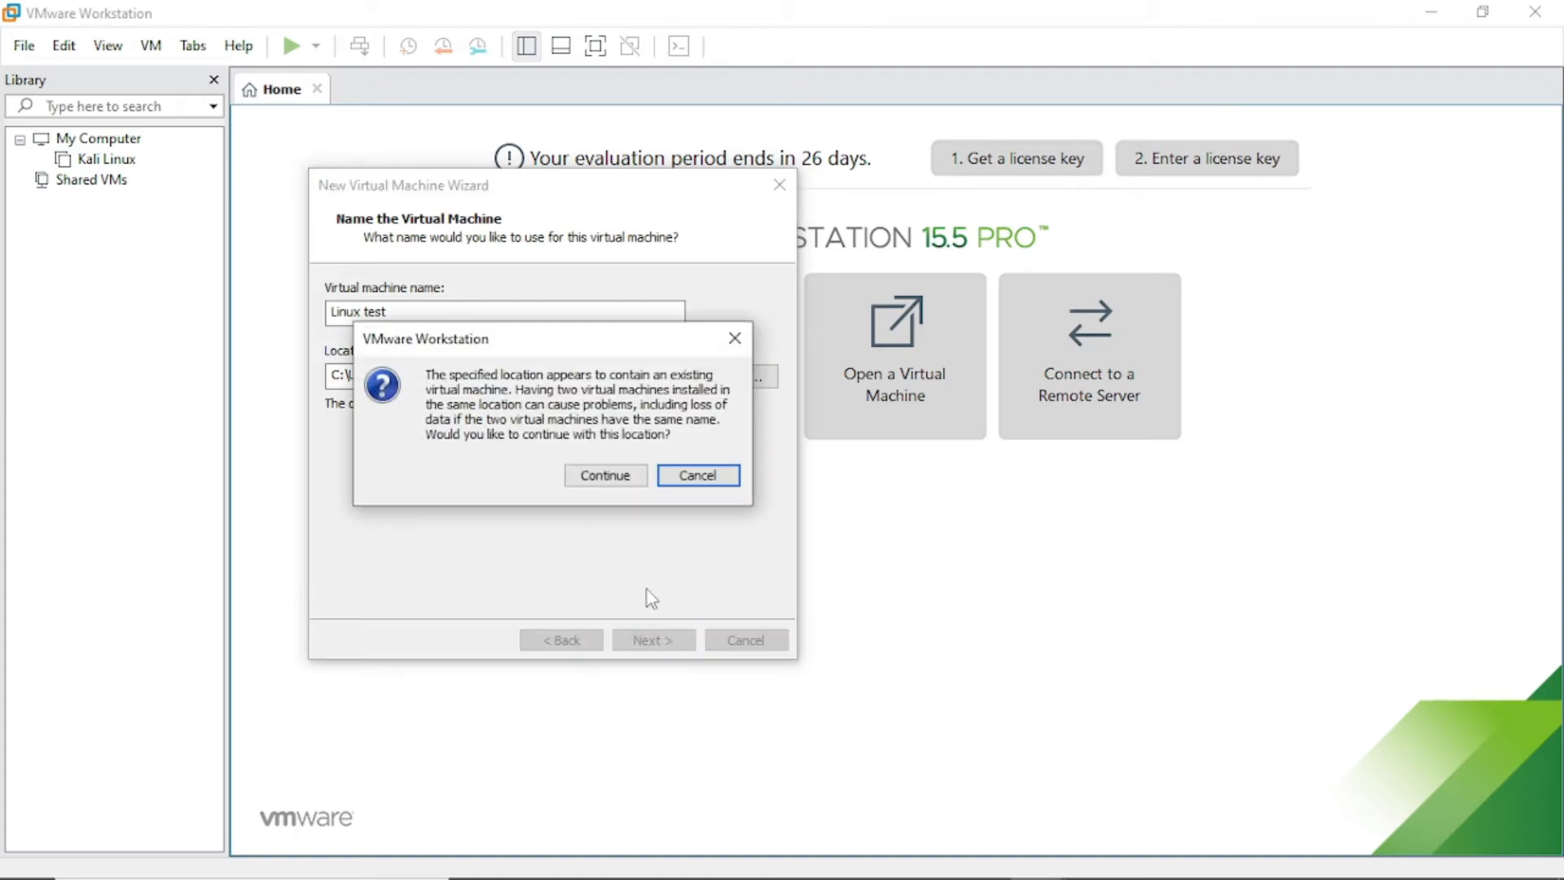
click(625, 485)
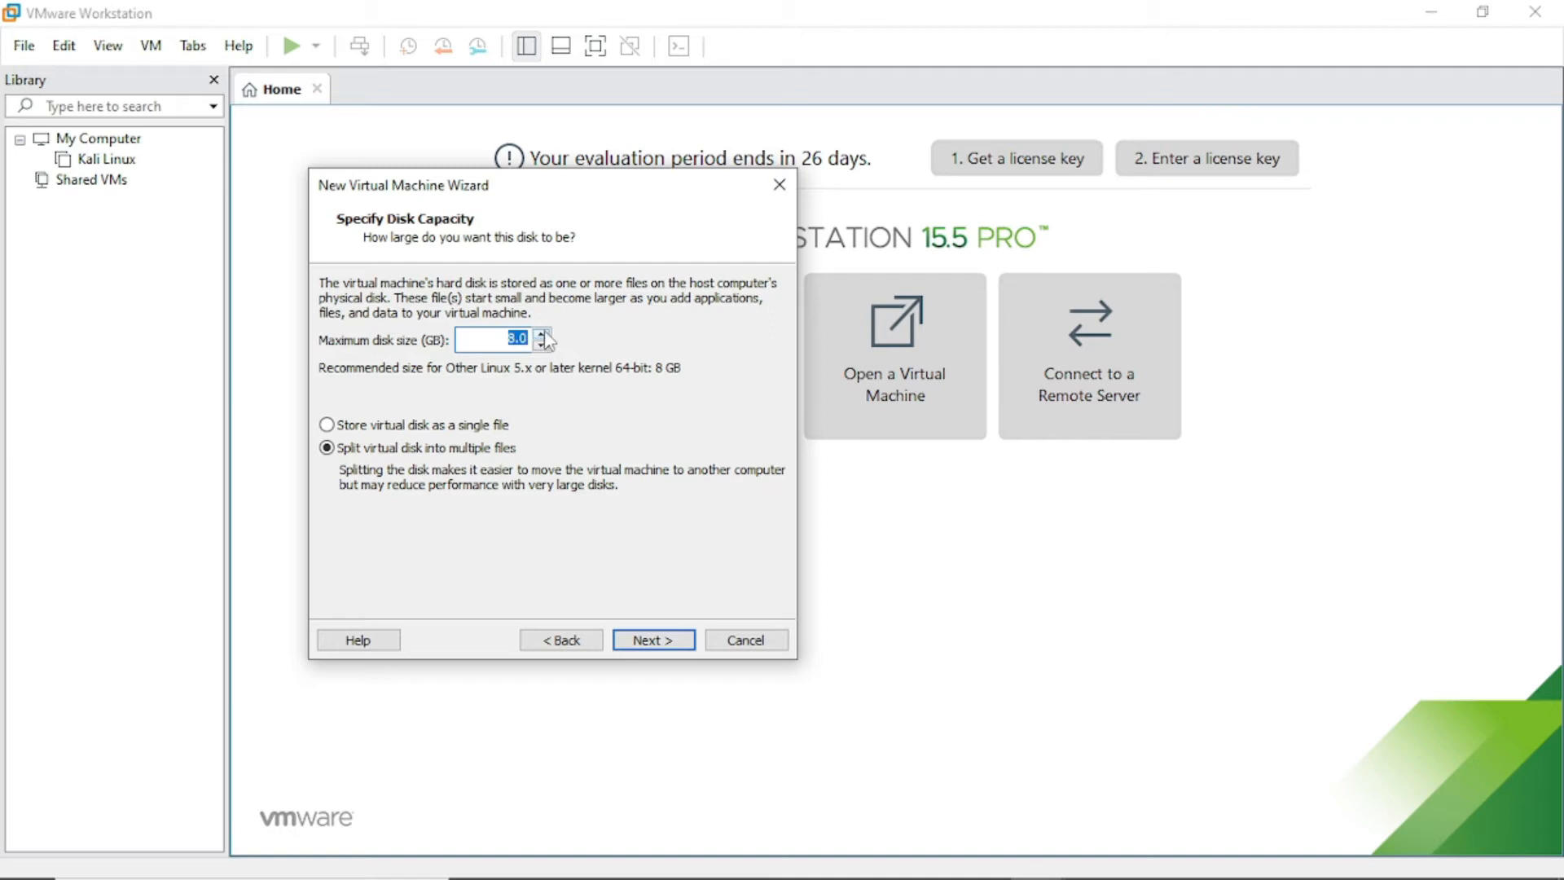
Set the maximum disk size to 20 GB and finish creating the Linux test VM.
click(505, 338)
drag(506, 338, 533, 339)
text(29)
key(BackSpace)
text(0)
click(678, 648)
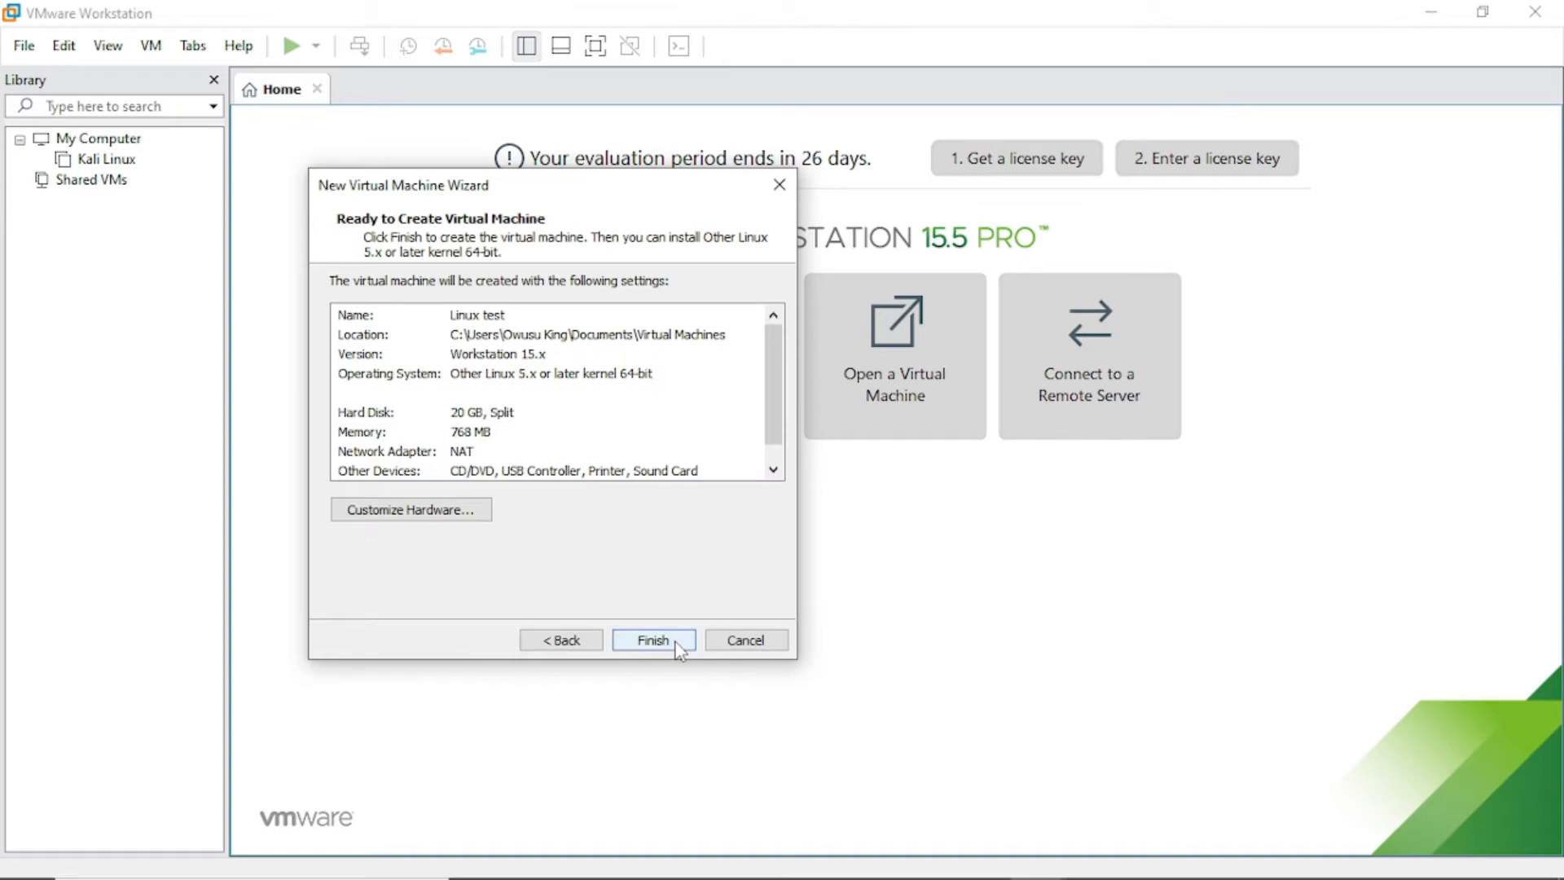
scroll(550, 368, down, 1)
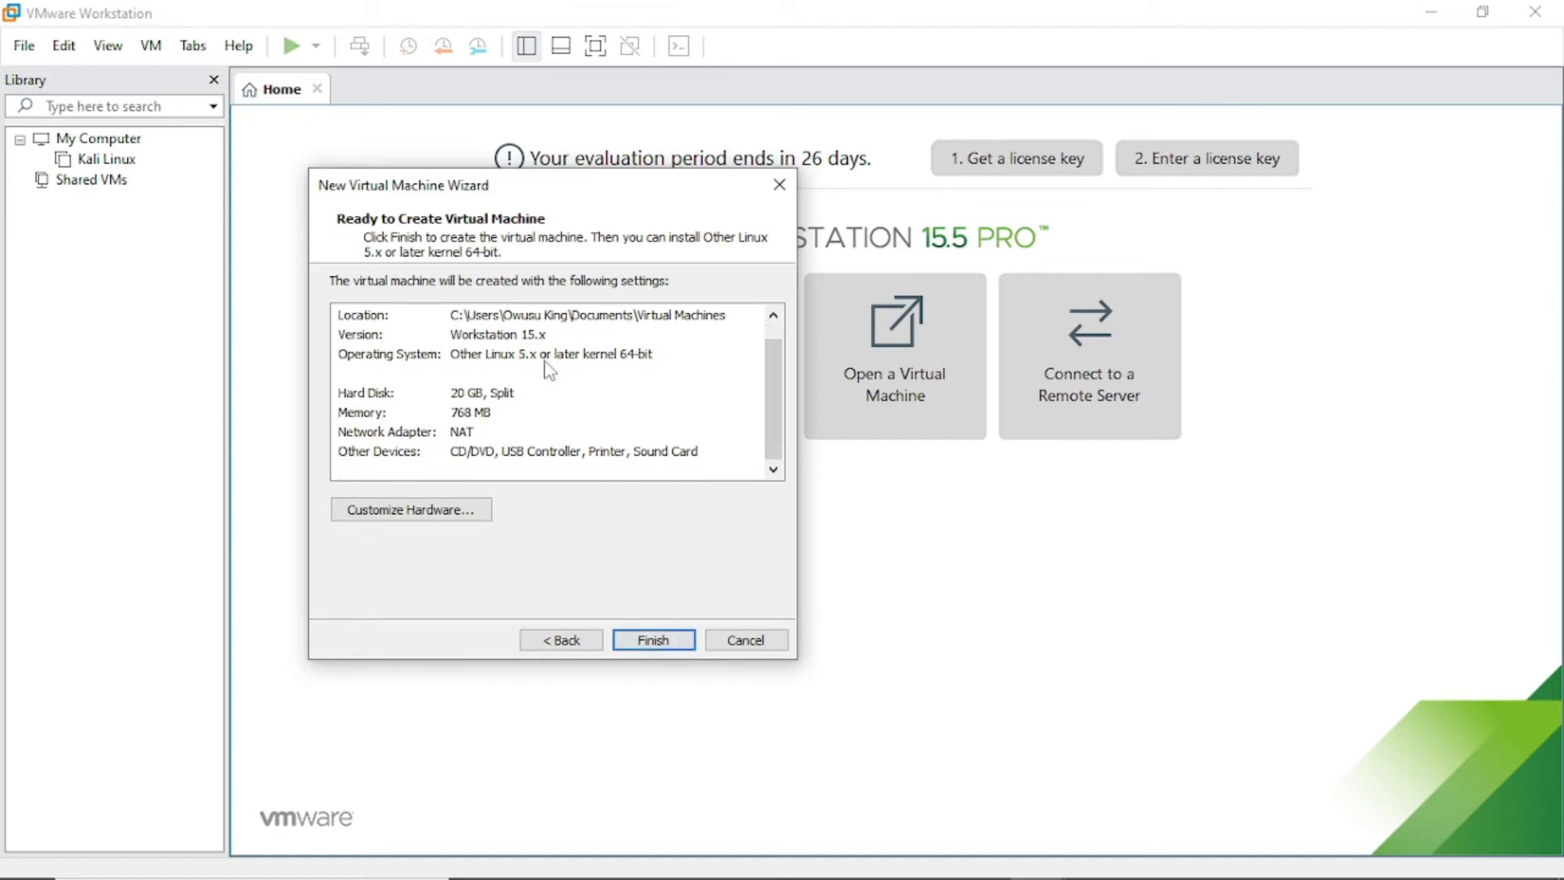
scroll(550, 369, up, 1)
click(647, 641)
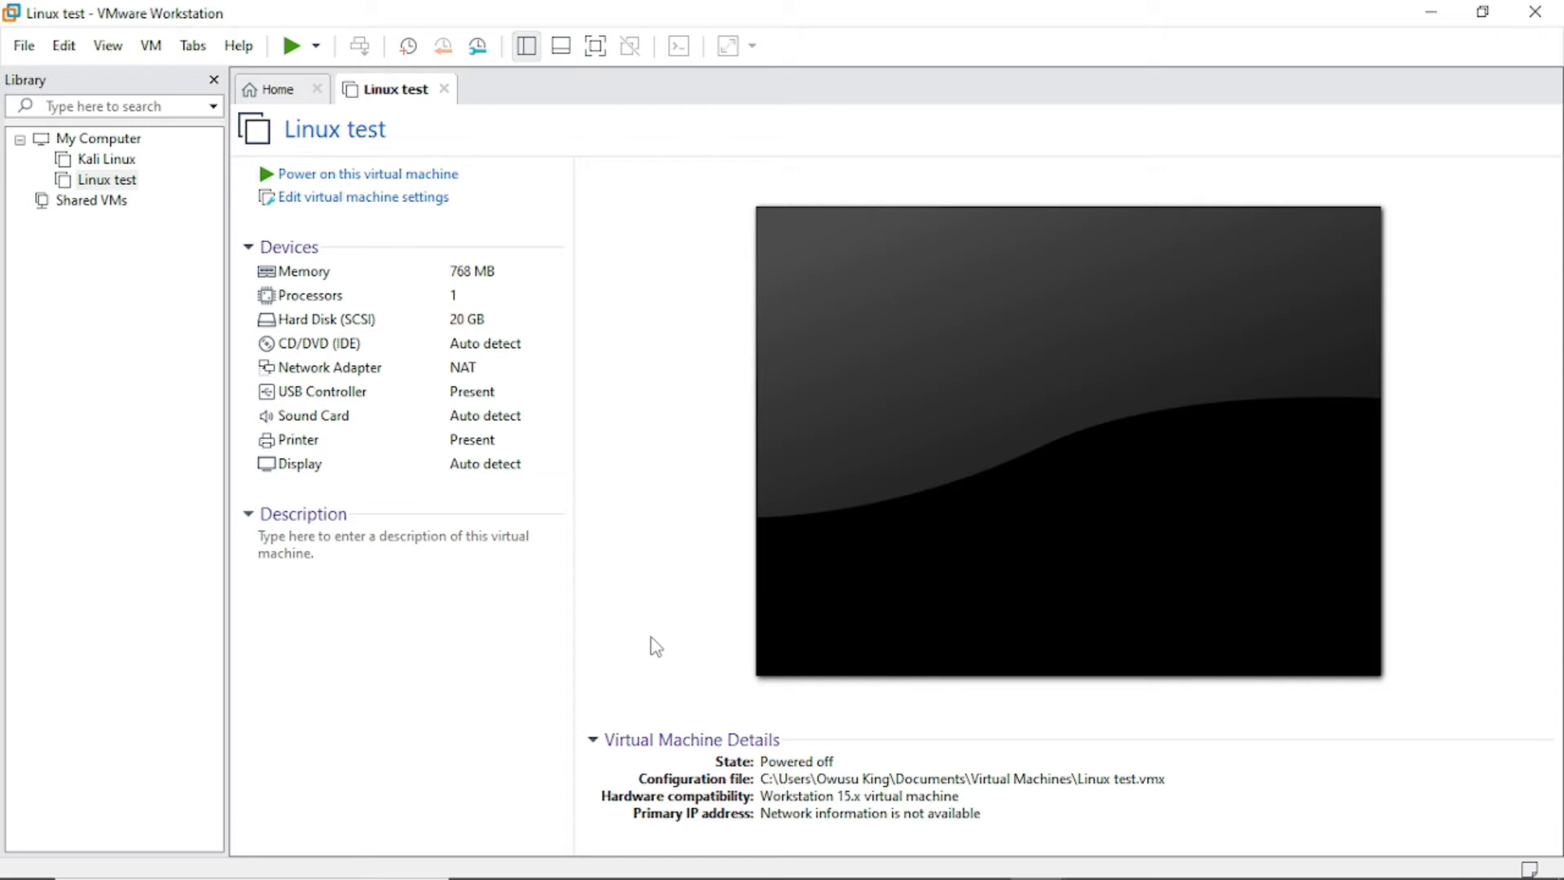
Open the Linux test machine's Edit virtual machine settings dialog.
click(366, 207)
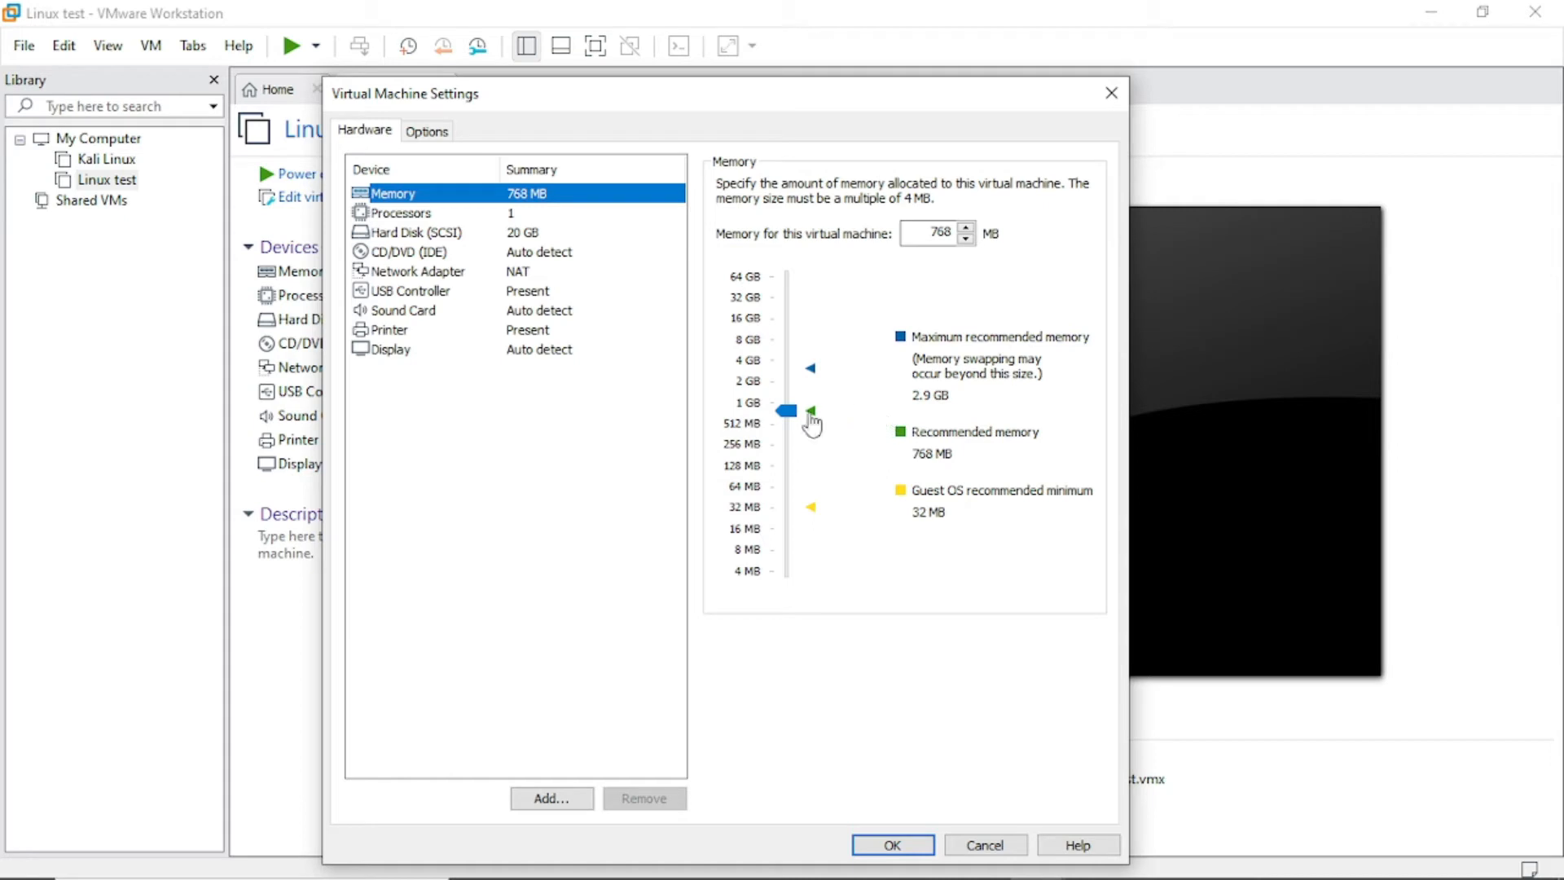
Raise memory to 1 GB and load the kali-linux-2021.3-installer-amd64 ISO from Downloads into CD/DVD.
drag(794, 413, 793, 409)
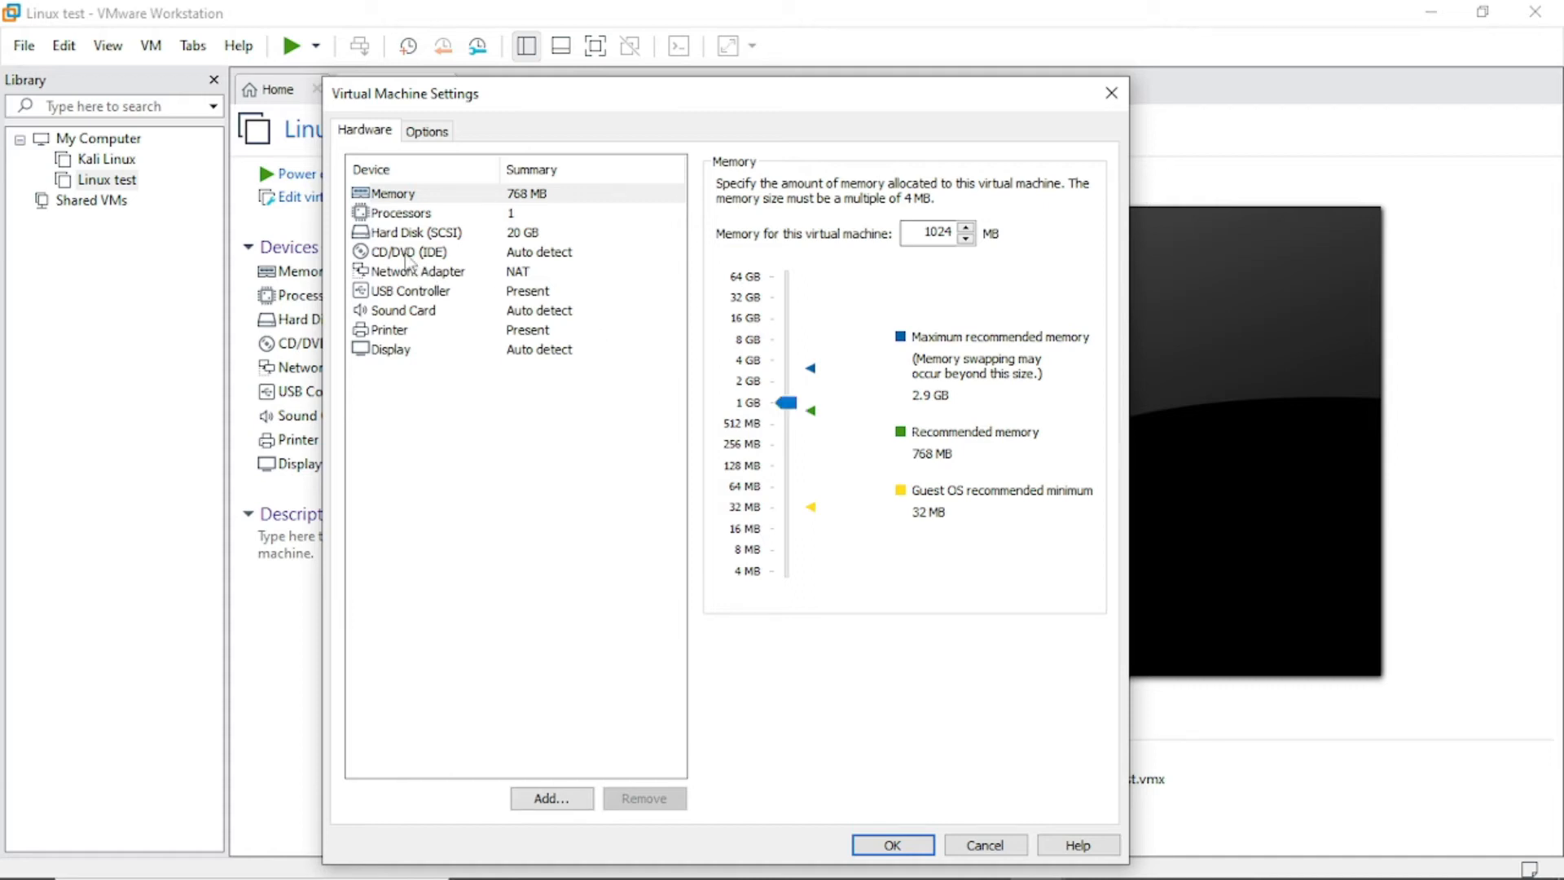
click(409, 256)
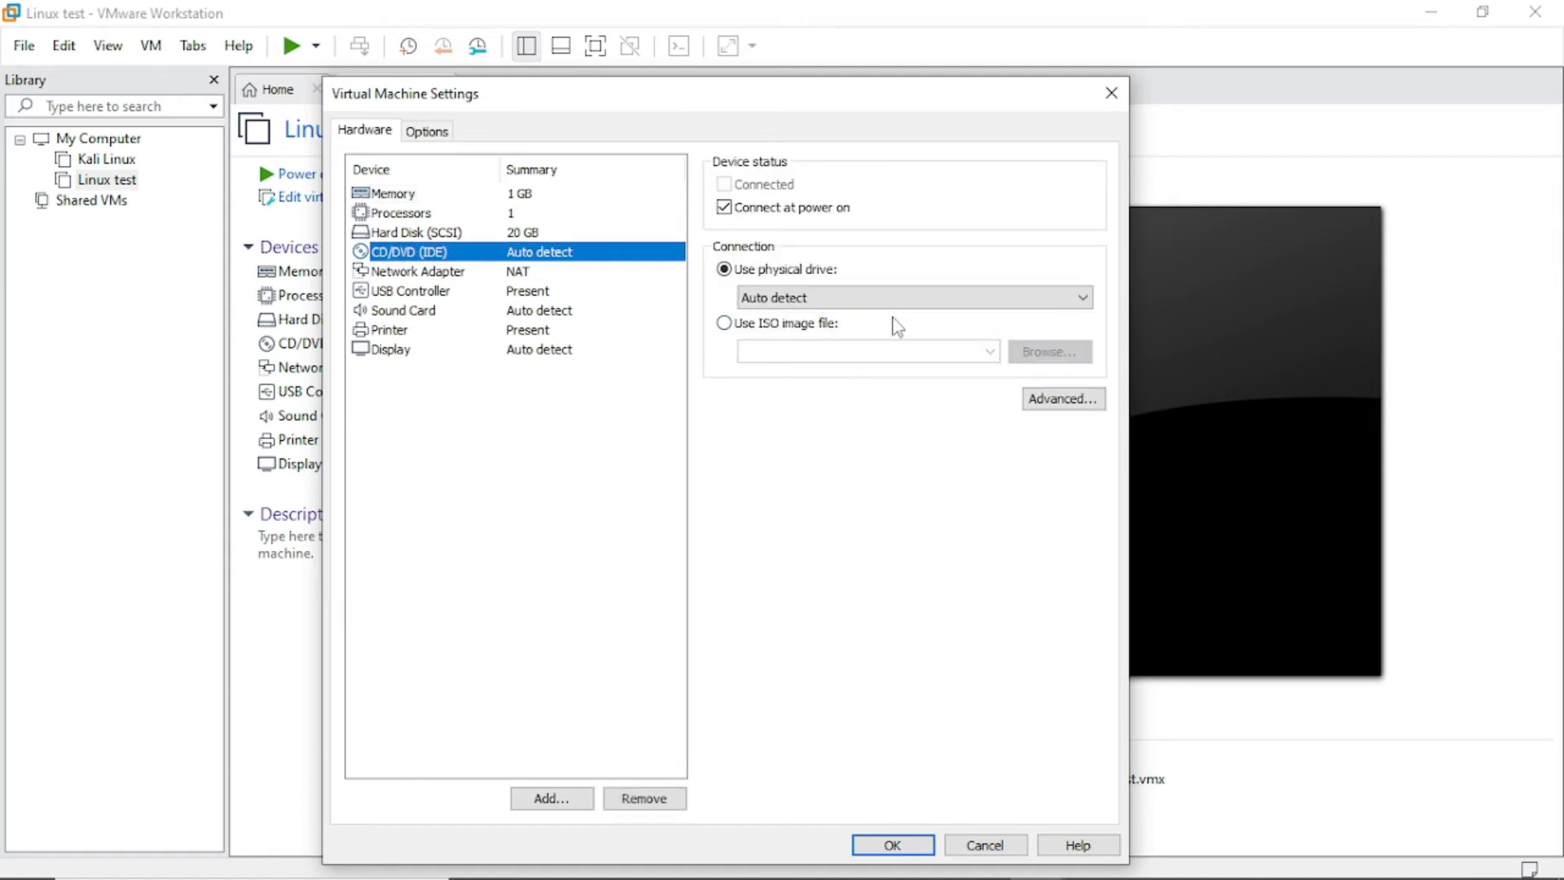
click(724, 326)
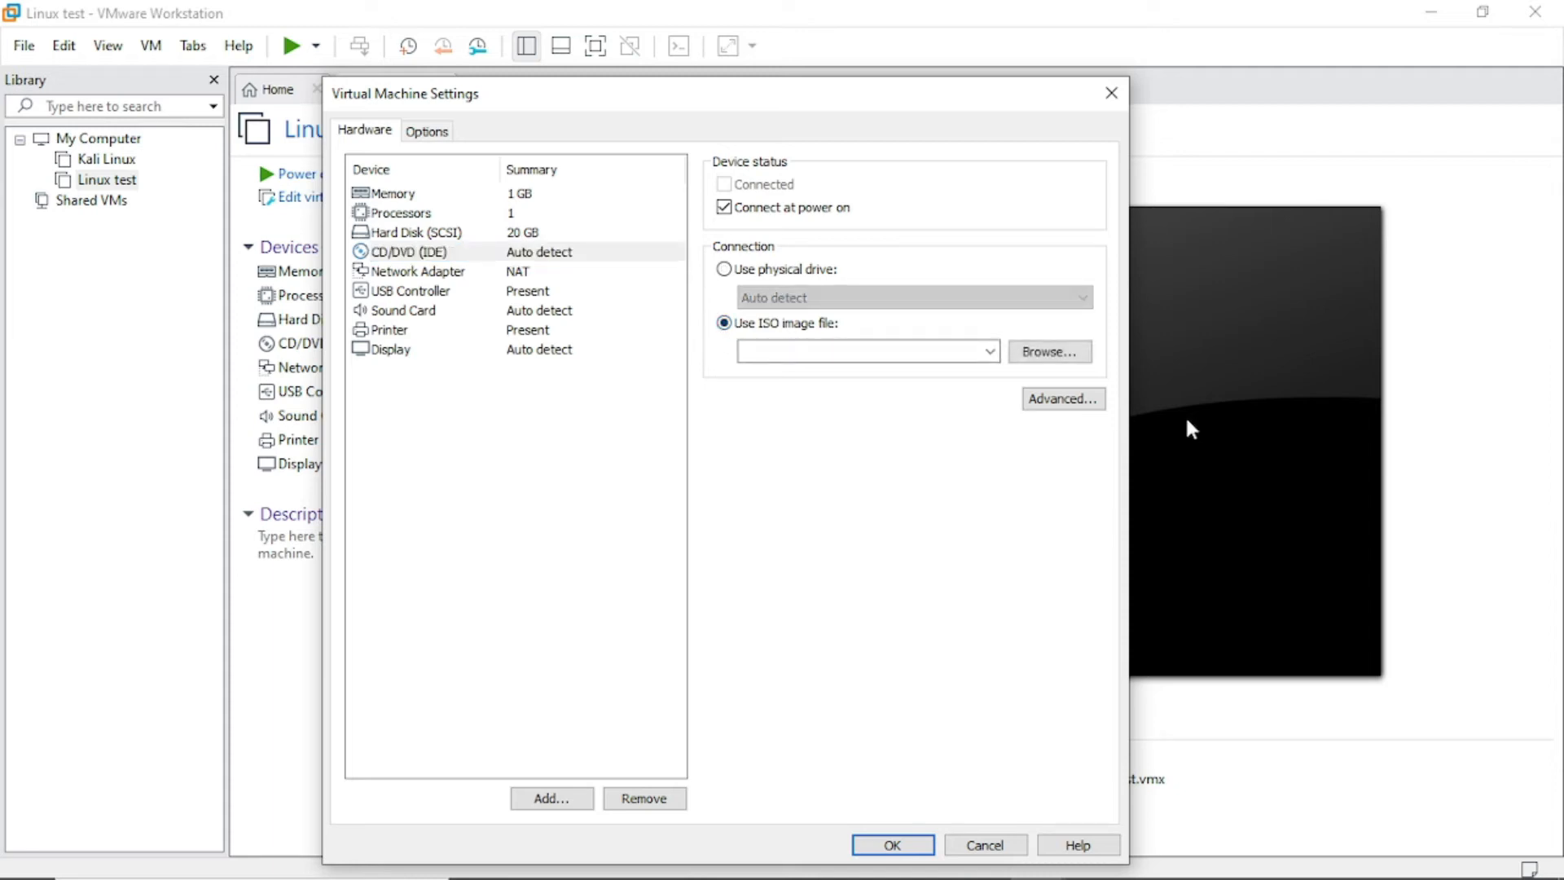
click(1063, 360)
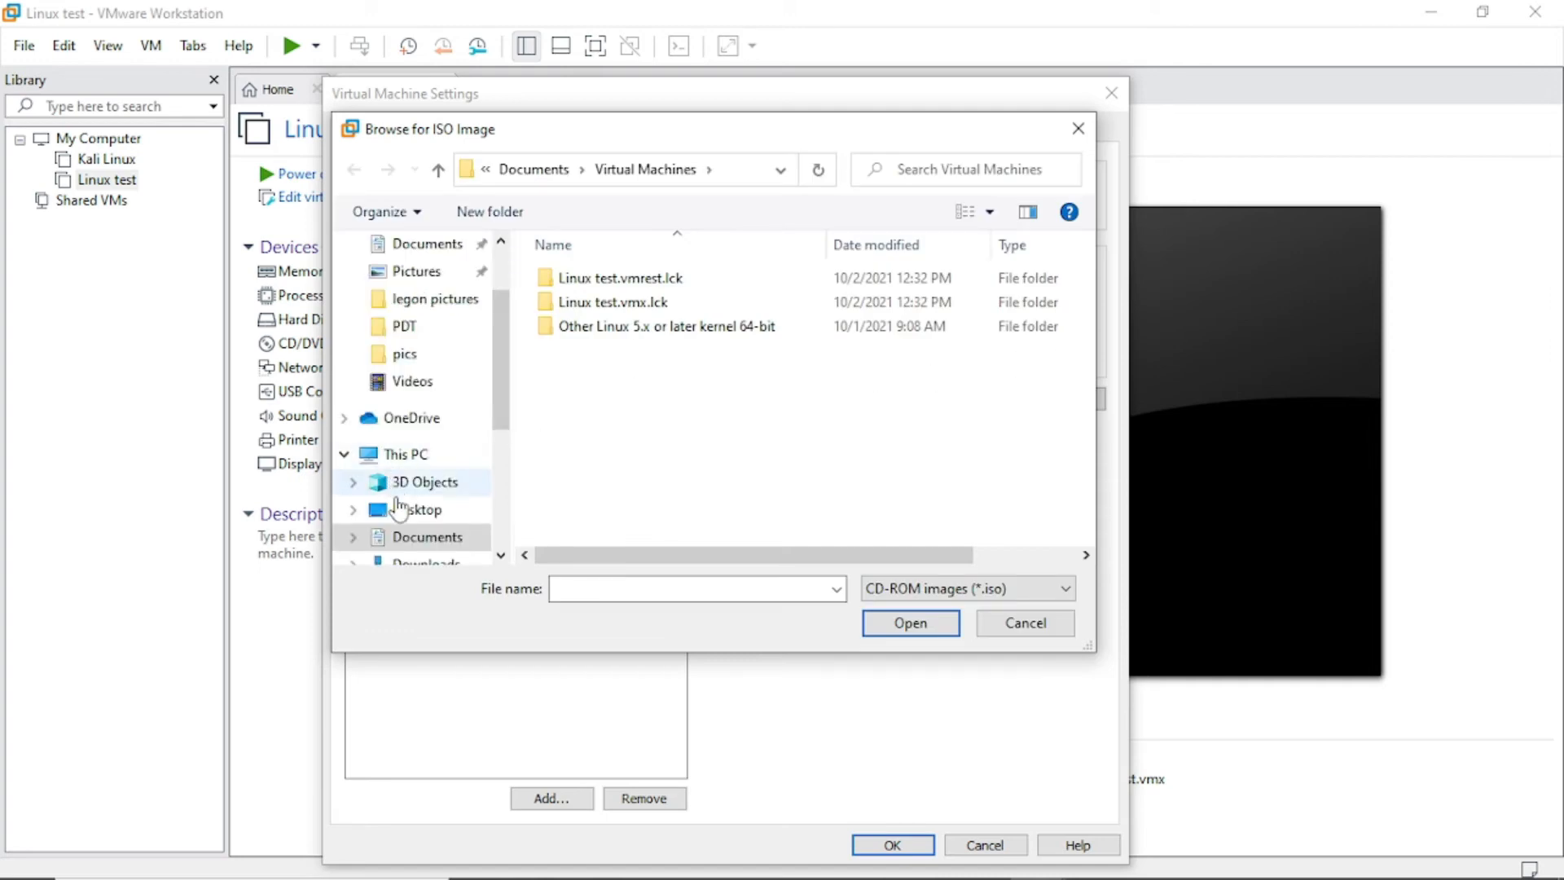
scroll(481, 392, down, 1)
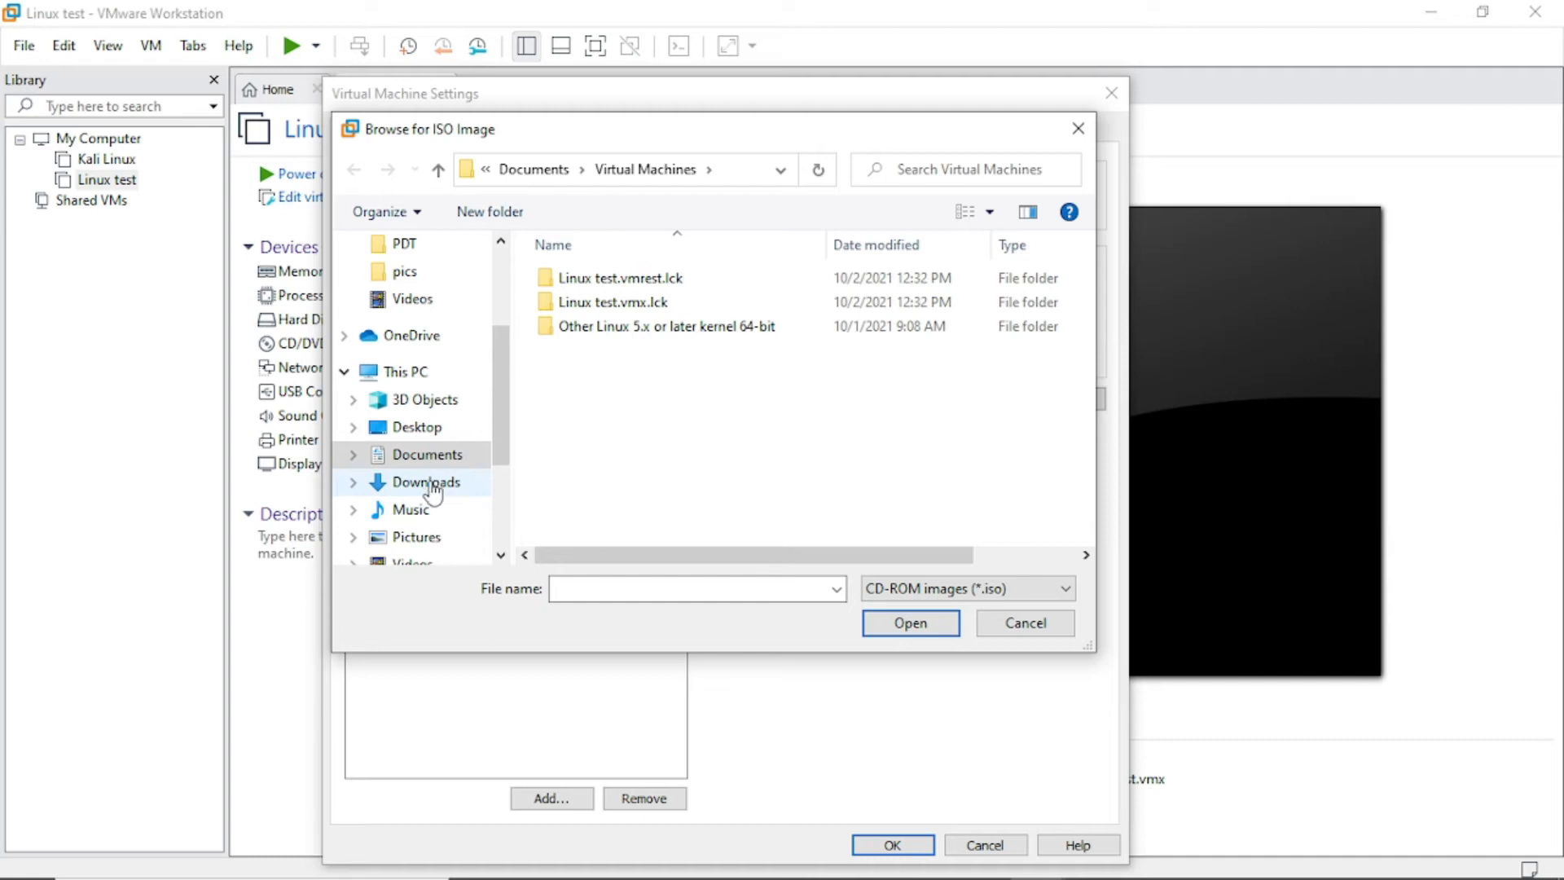
click(431, 485)
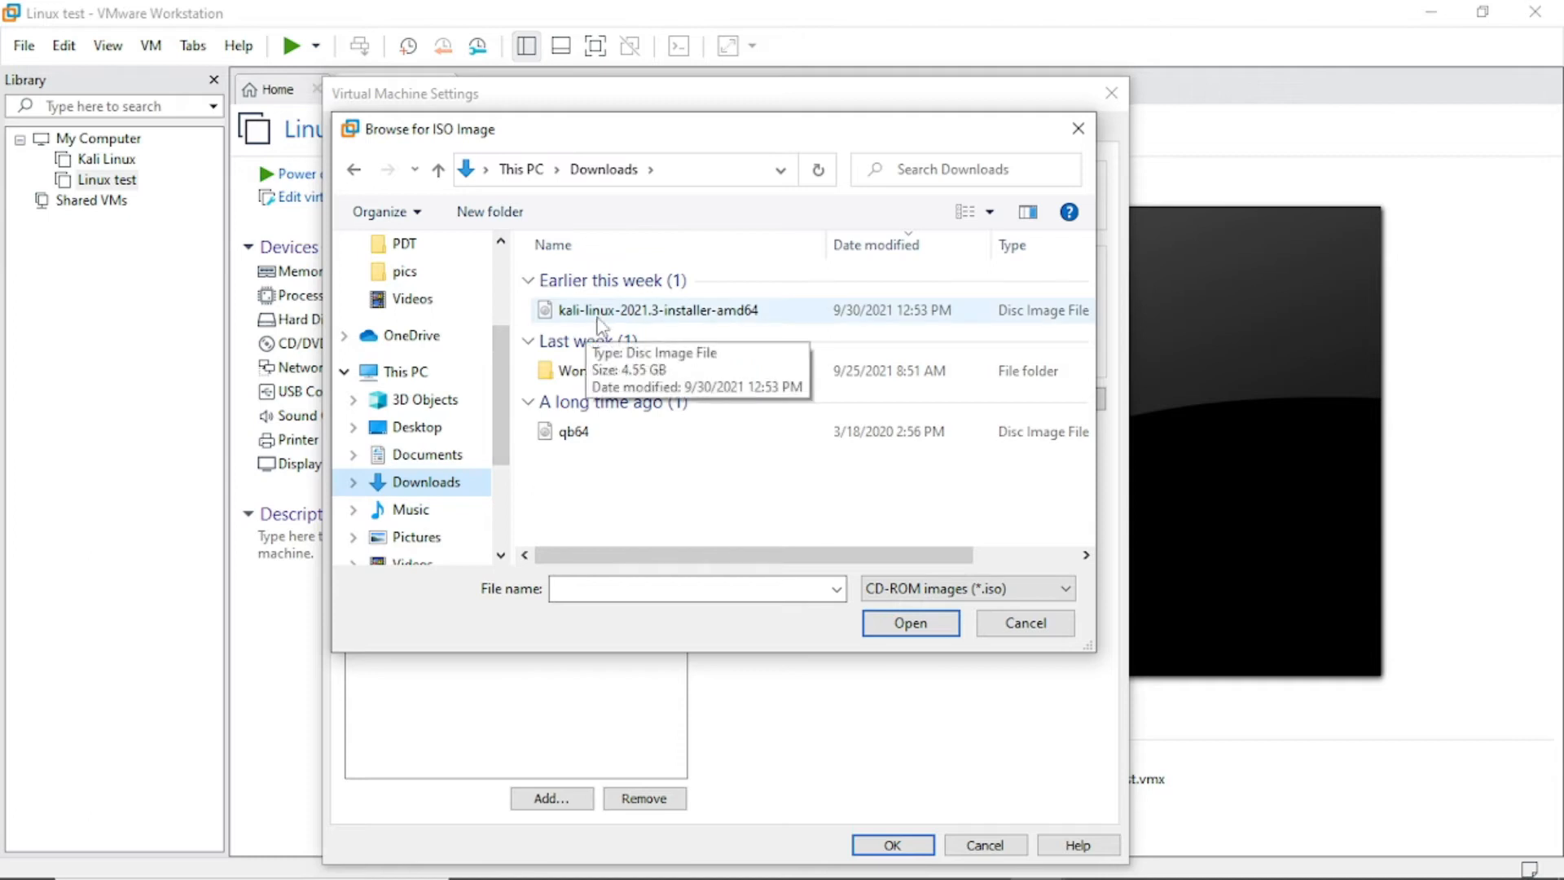
double_click(662, 313)
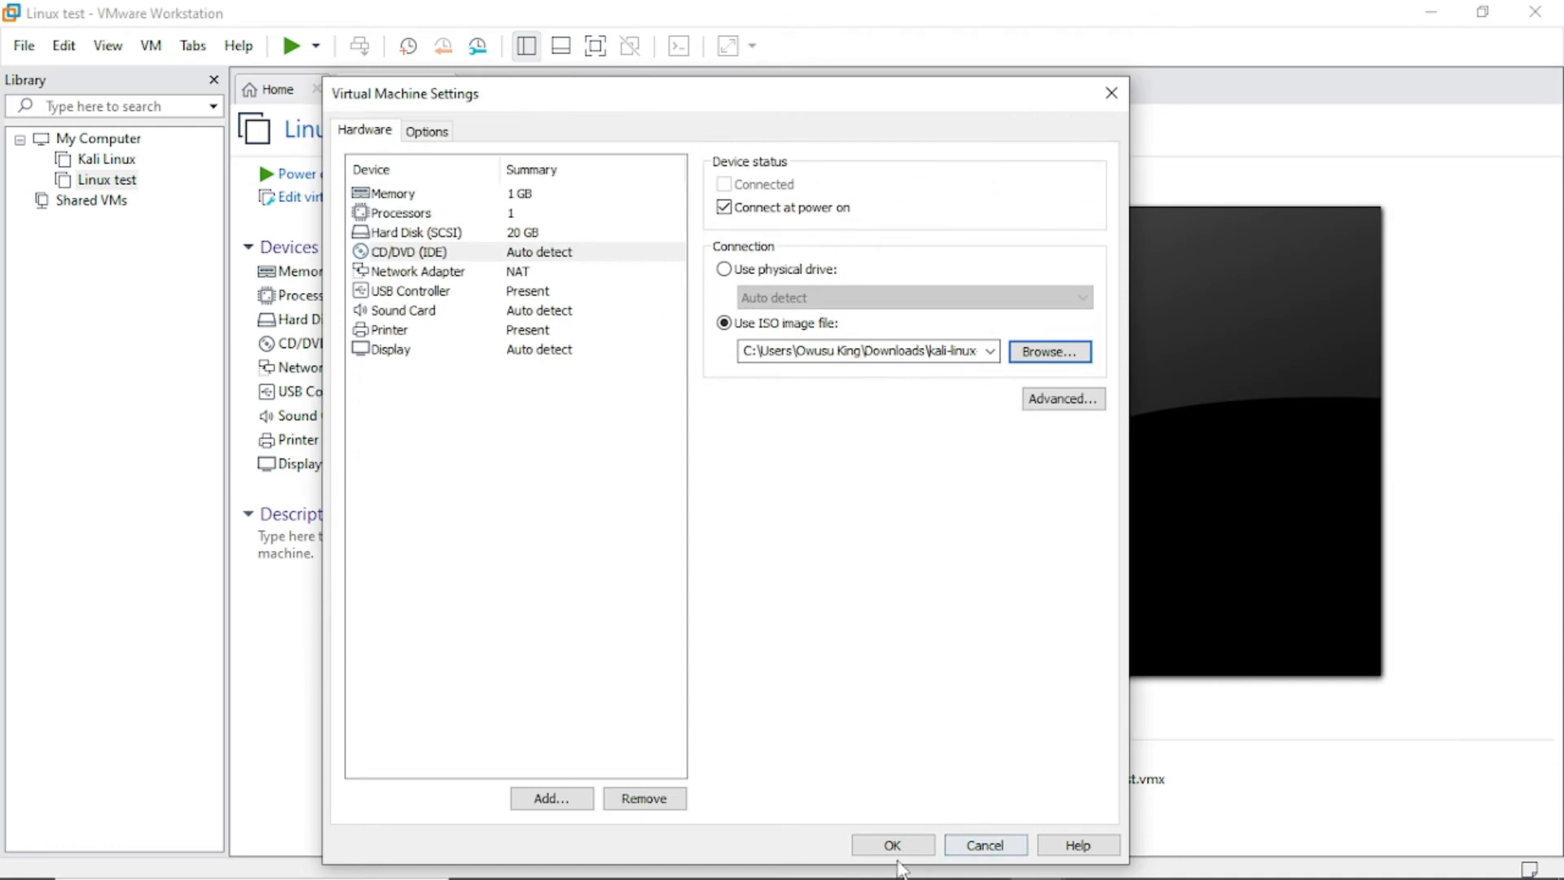
Save the settings and power on Linux test to the Kali installer boot menu.
click(884, 851)
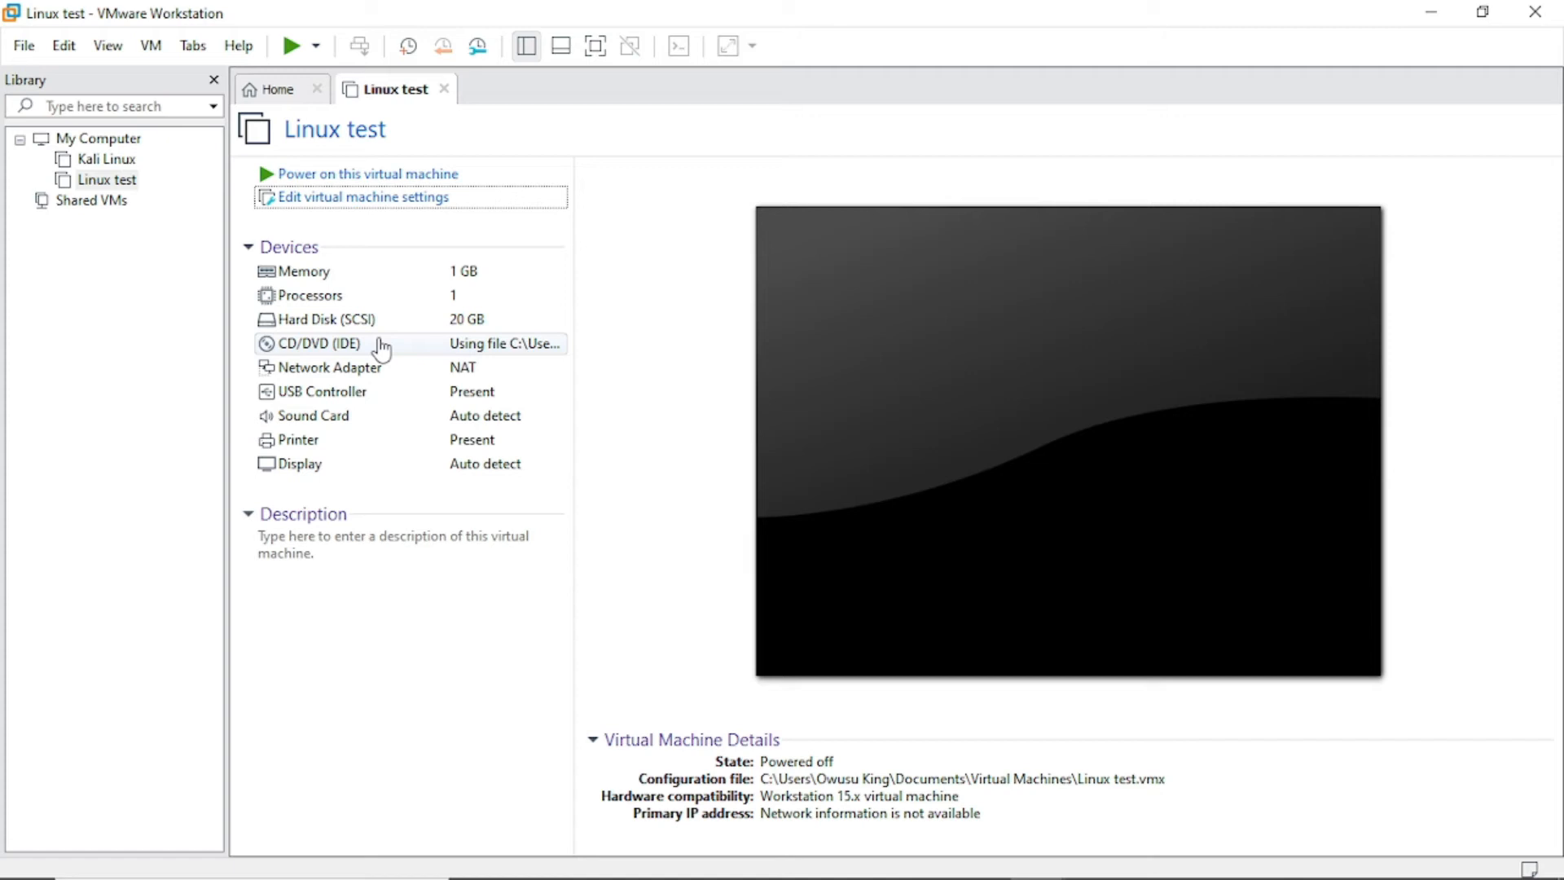
click(414, 181)
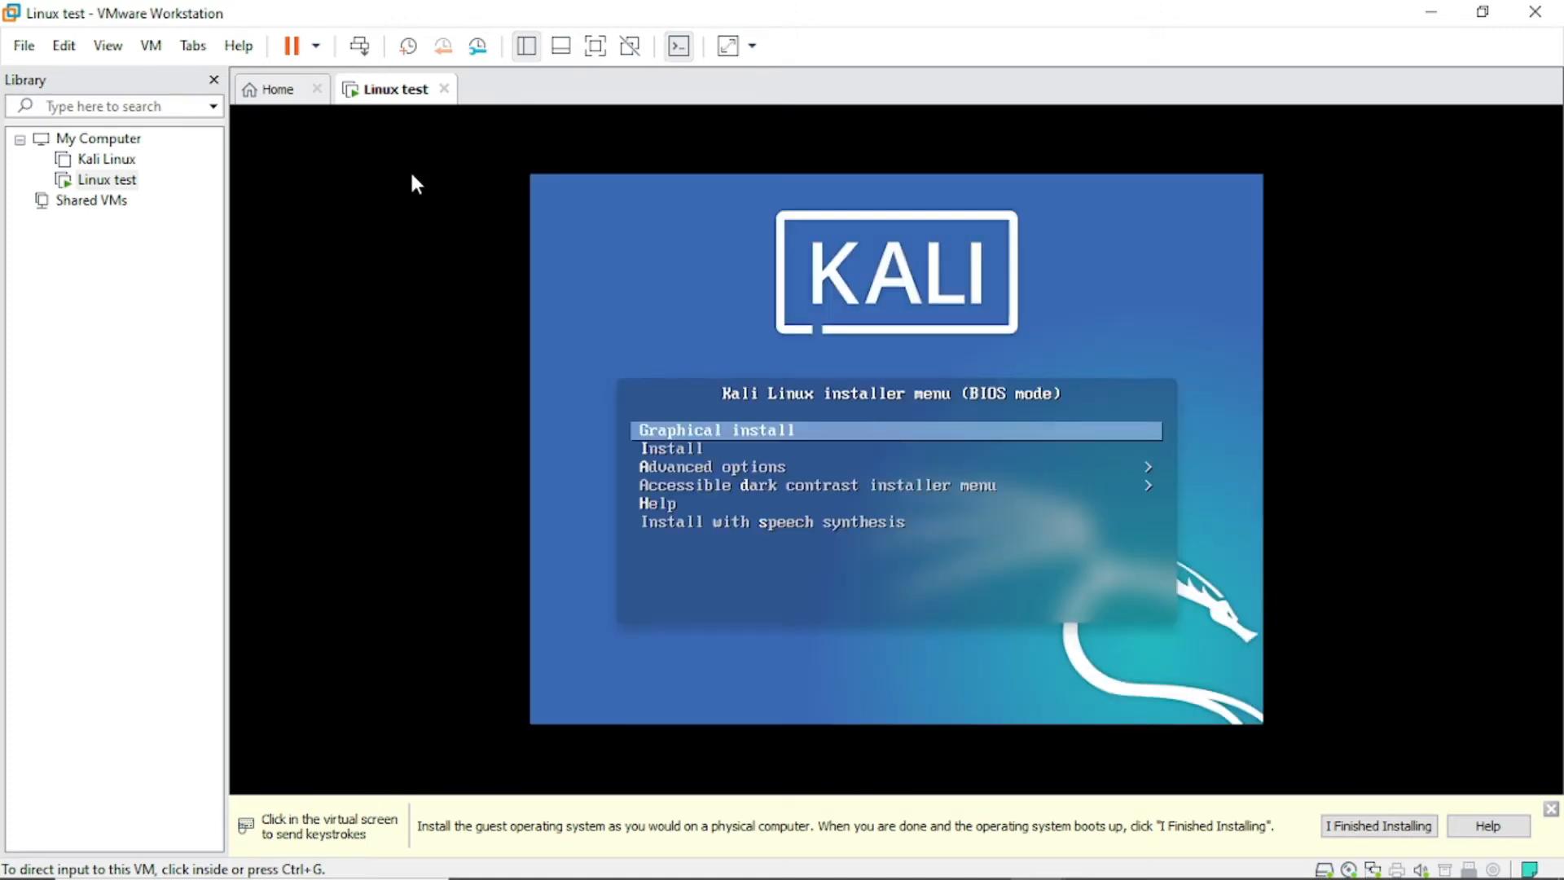
Choose Graphical install from the Kali boot menu and start it.
click(730, 328)
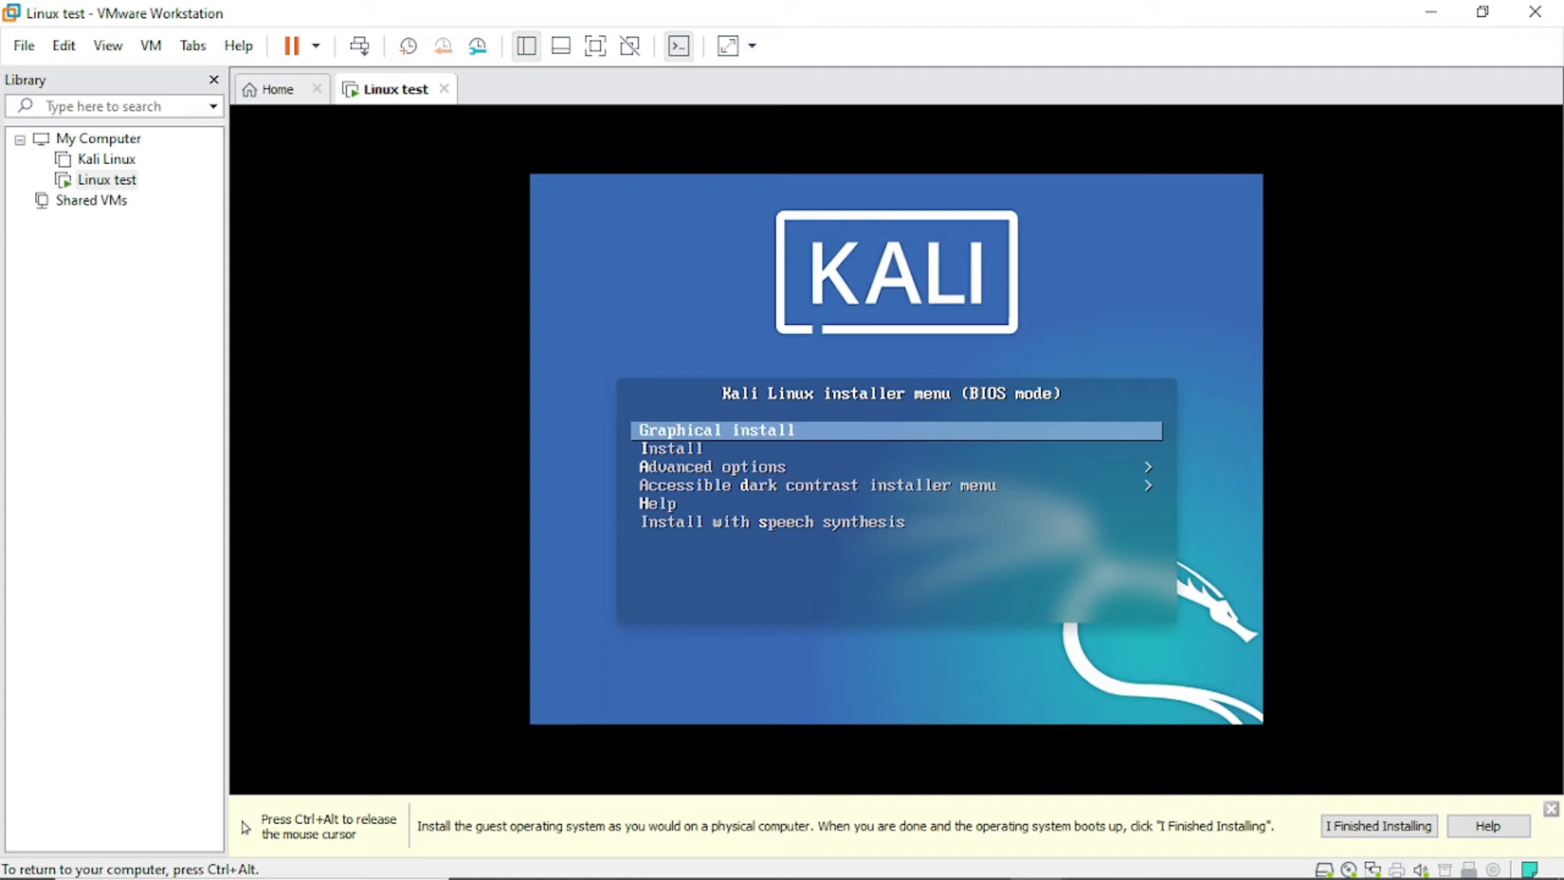
key(Down)
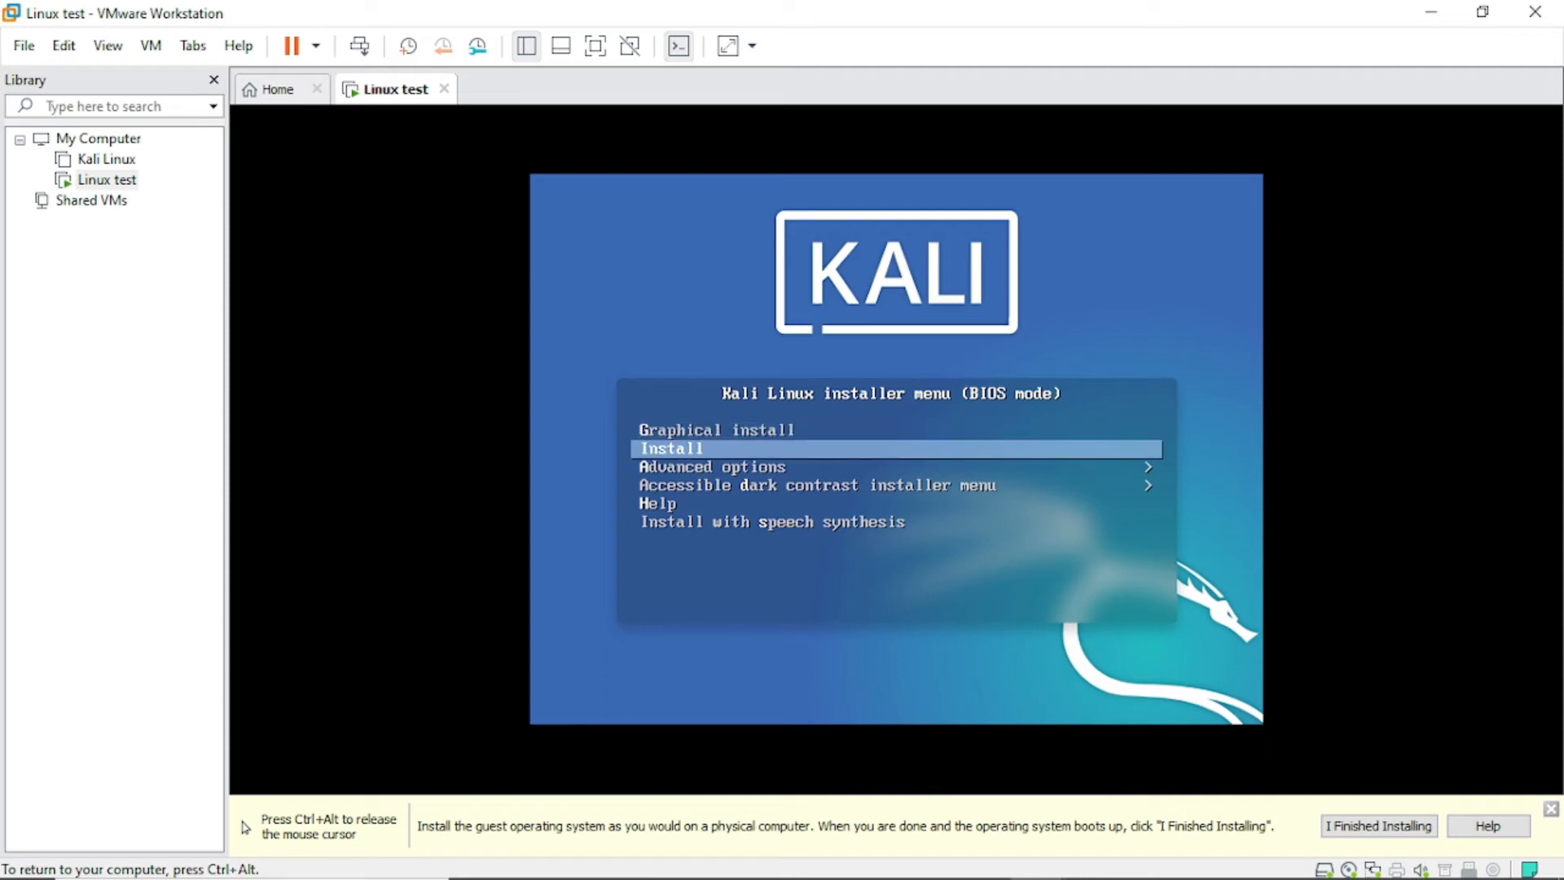
key(Down)
key(Down)
key(Up)
key(Up)
key(Up)
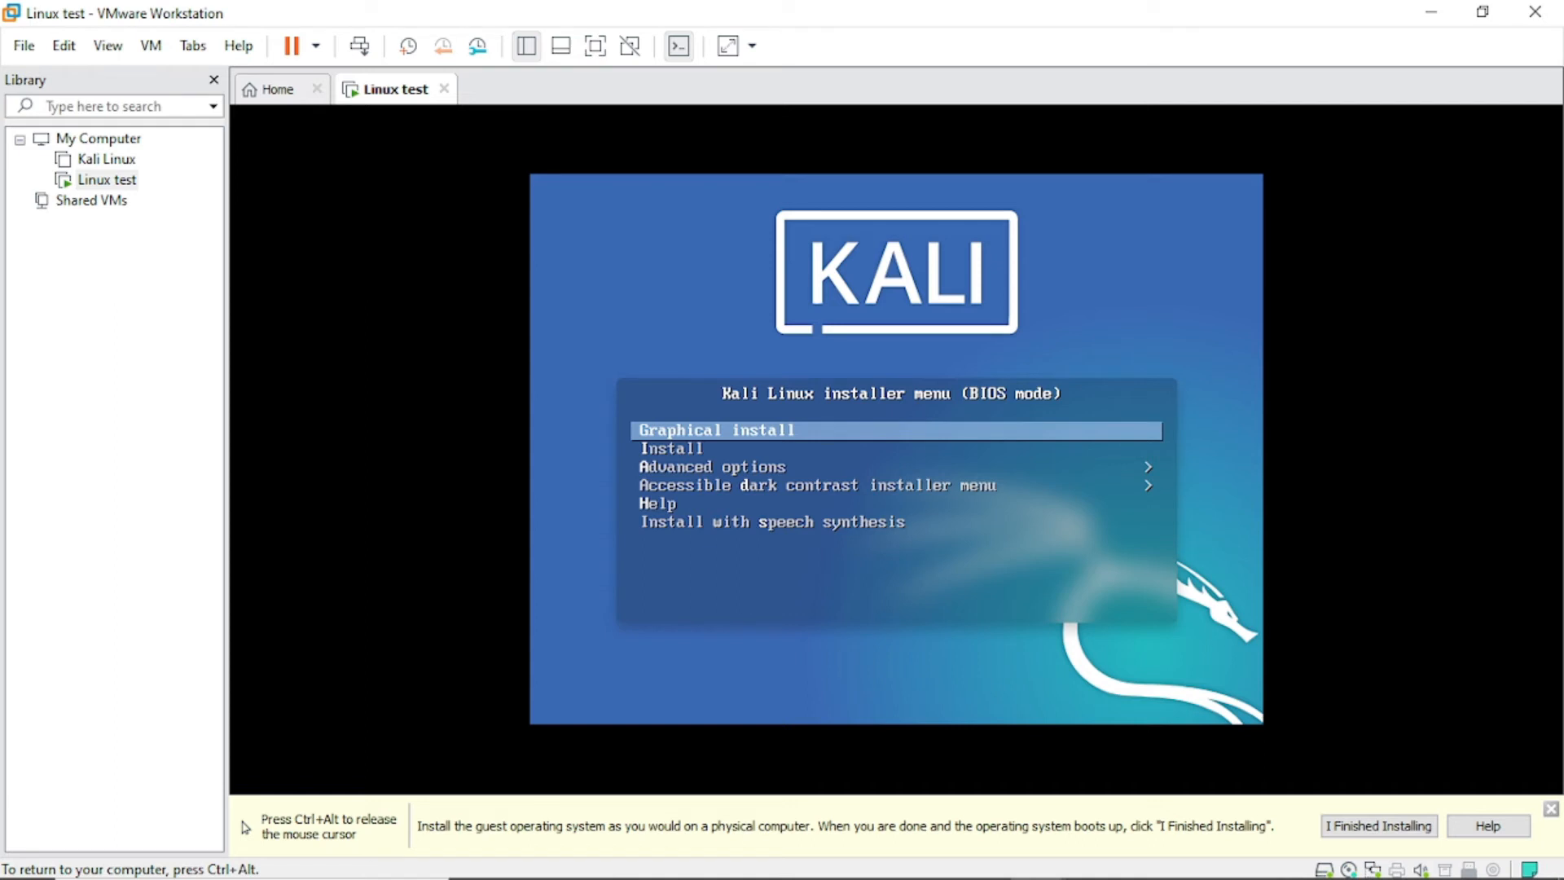
key(Return)
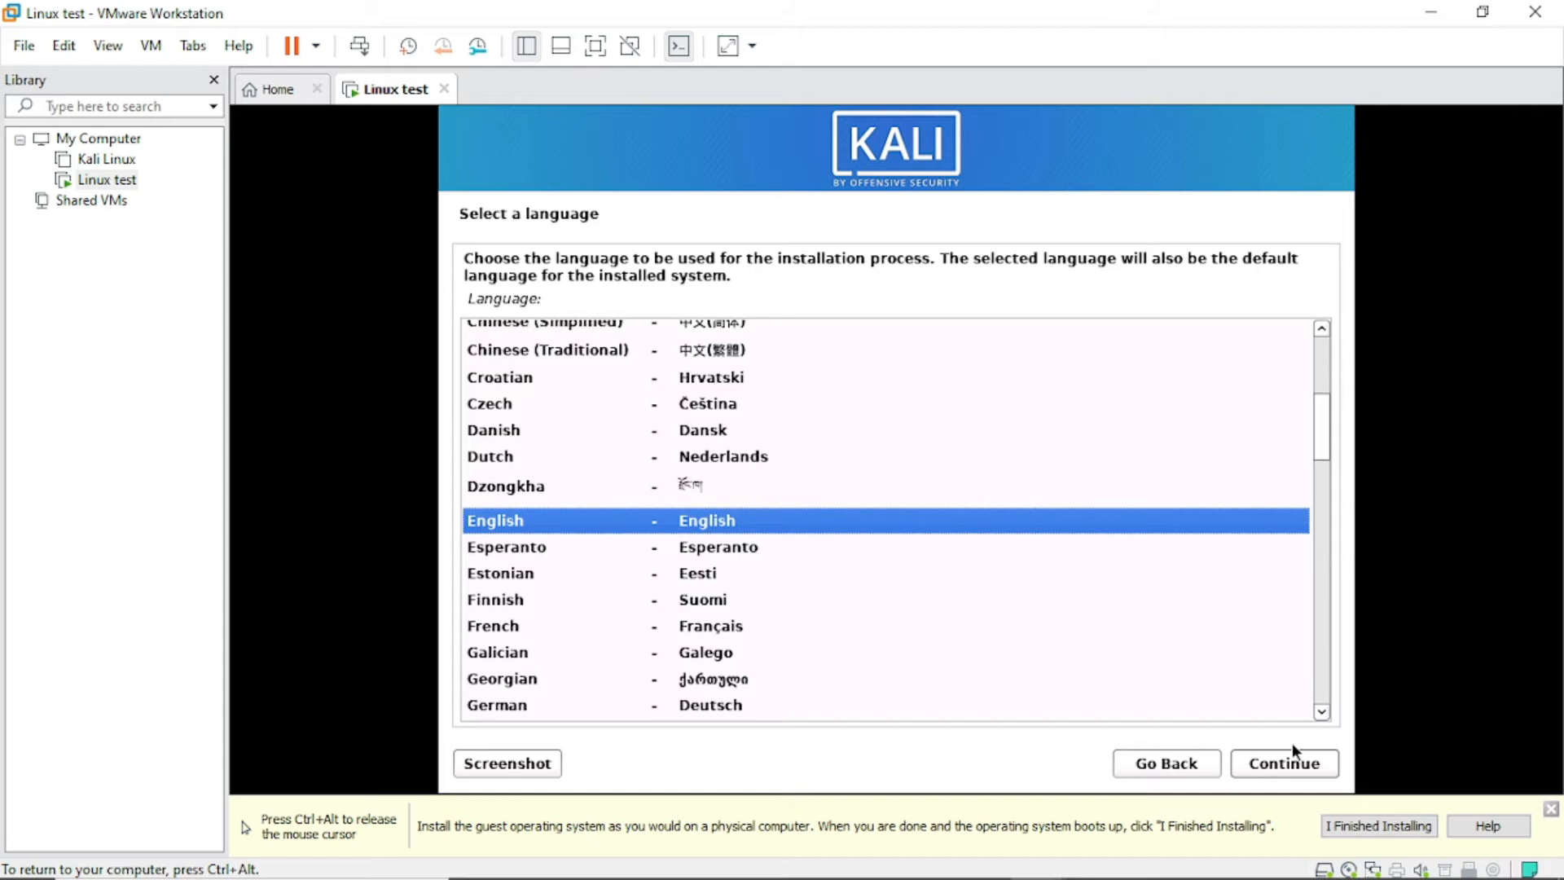
Accept English language, United States location and the American English keymap.
click(1293, 772)
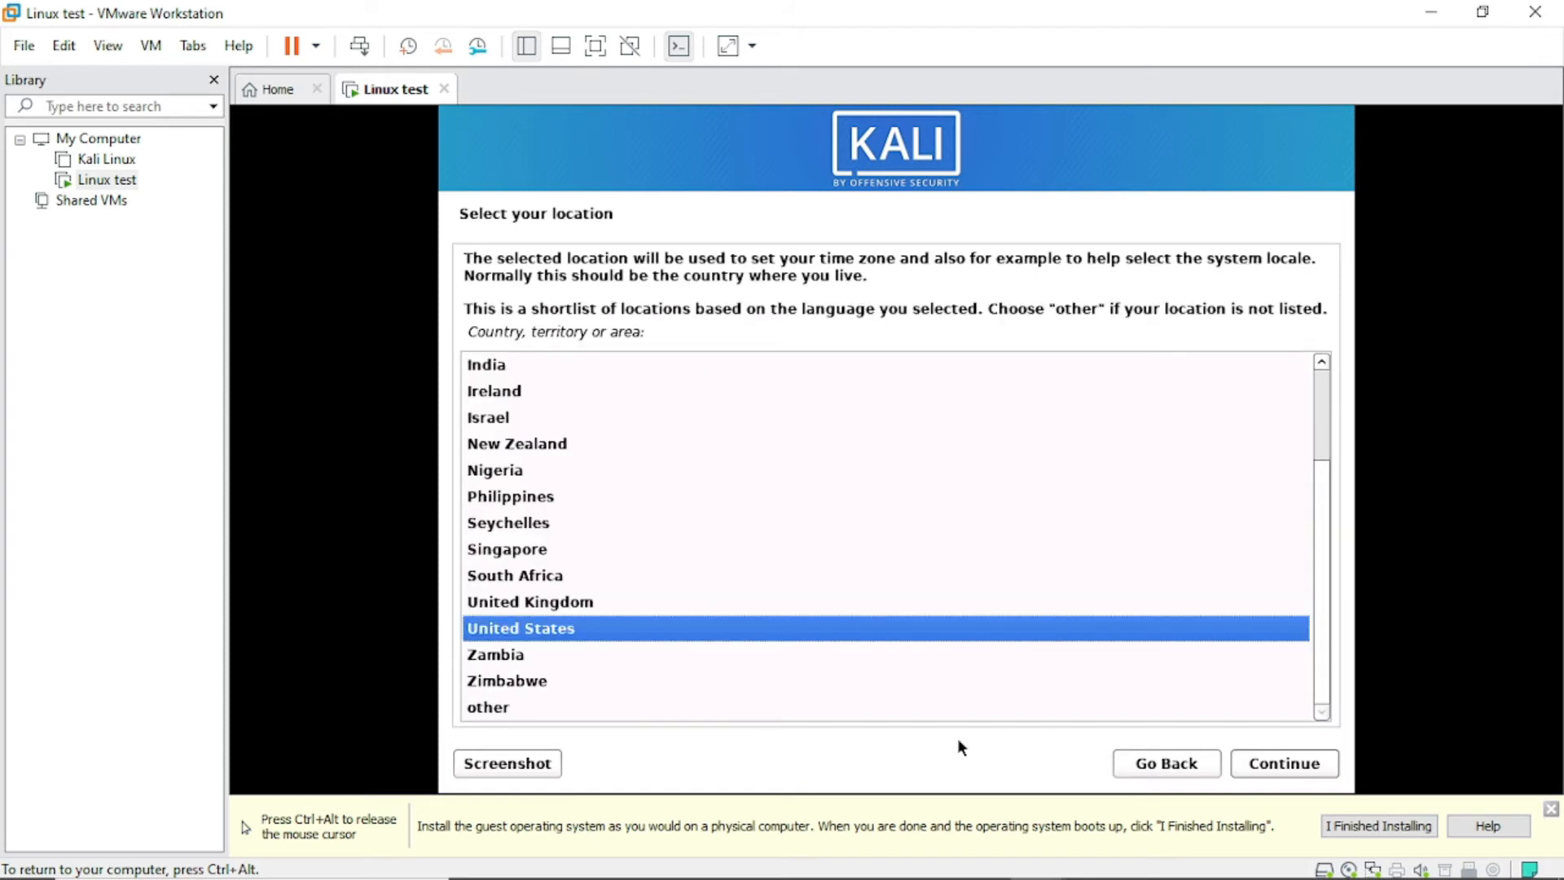
click(1287, 768)
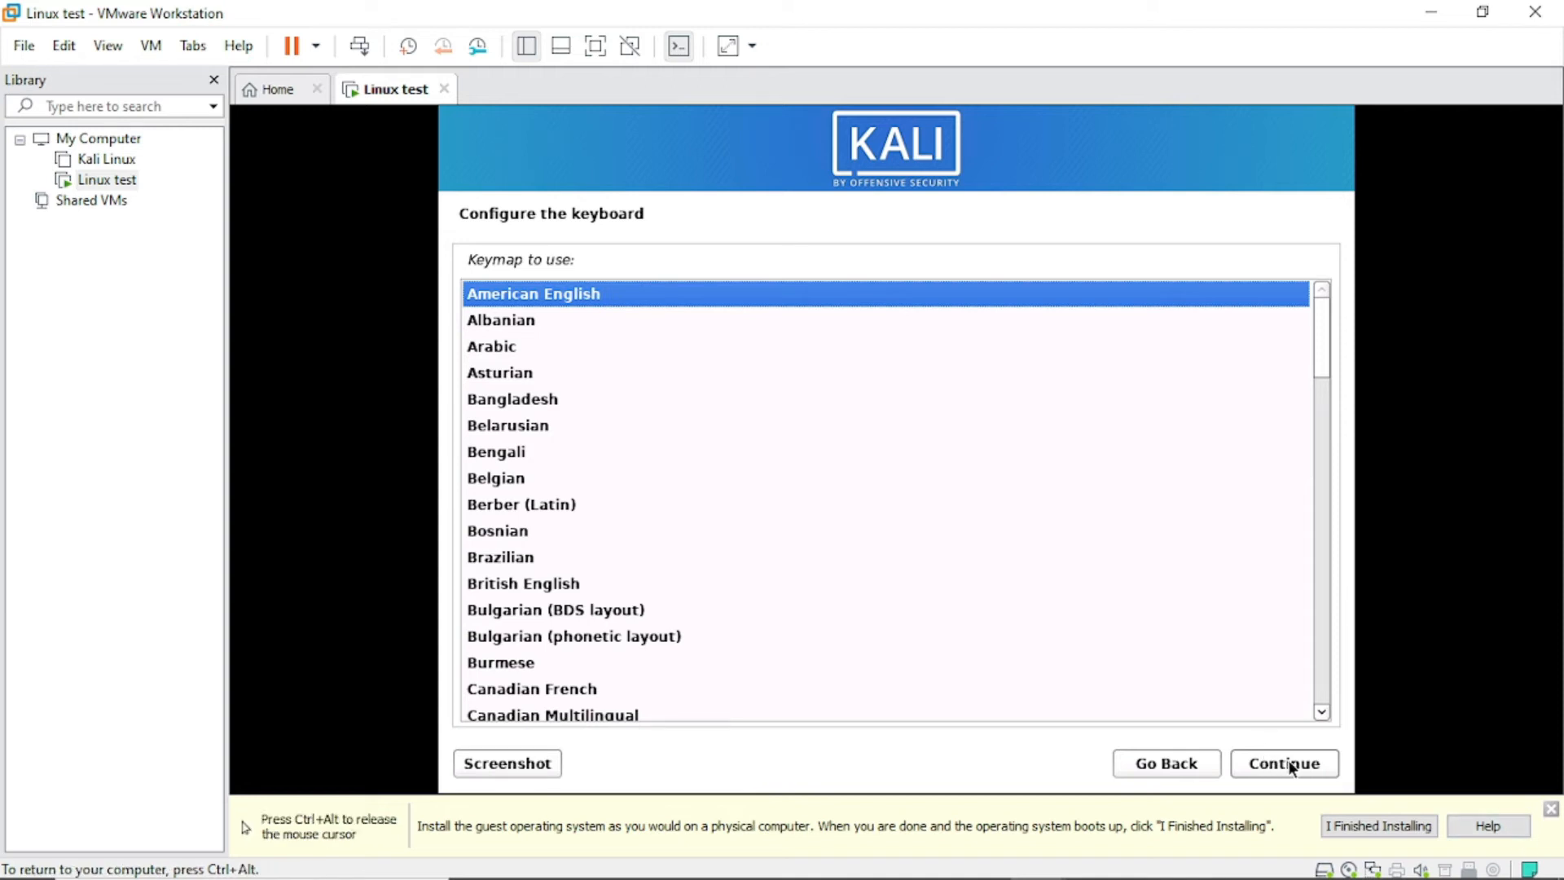
click(1291, 768)
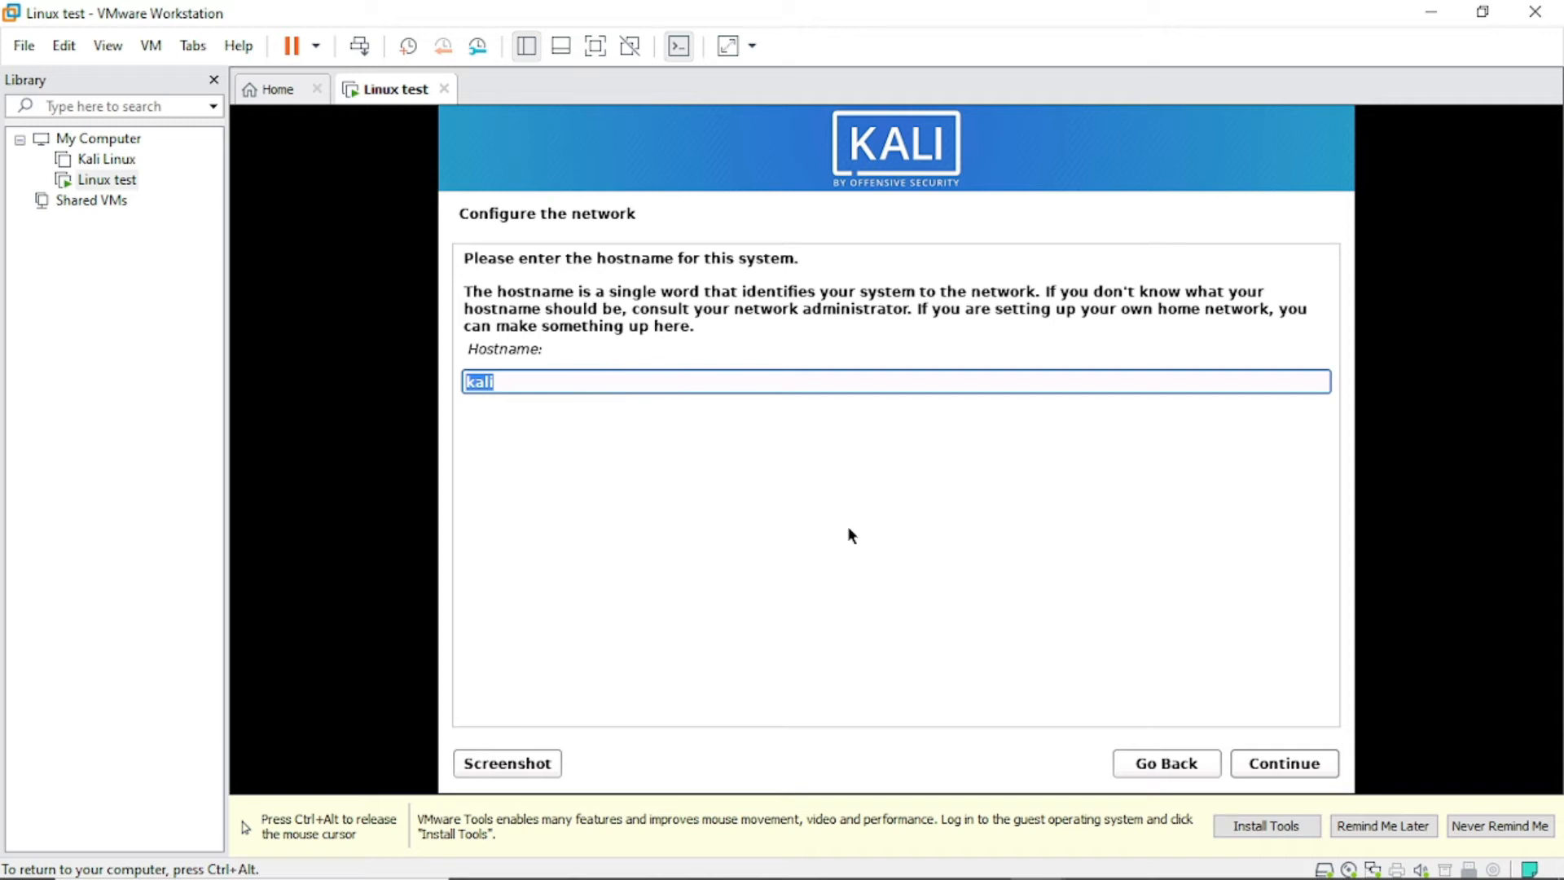
Keep 'kali' as the hostname, leave the domain empty, and enter the new user's full name.
click(1275, 767)
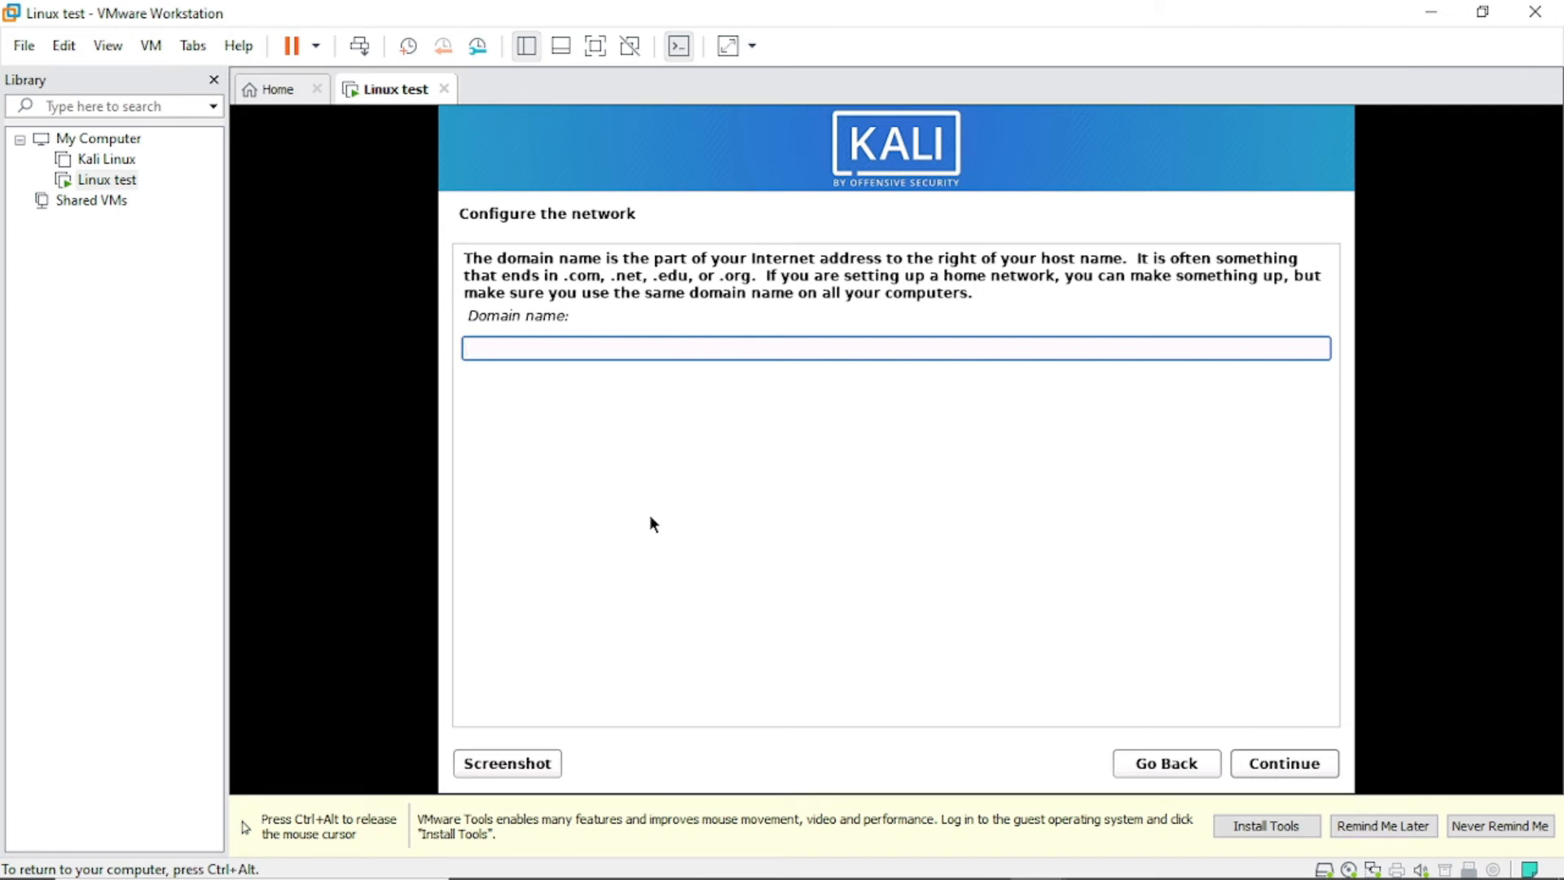
click(1304, 766)
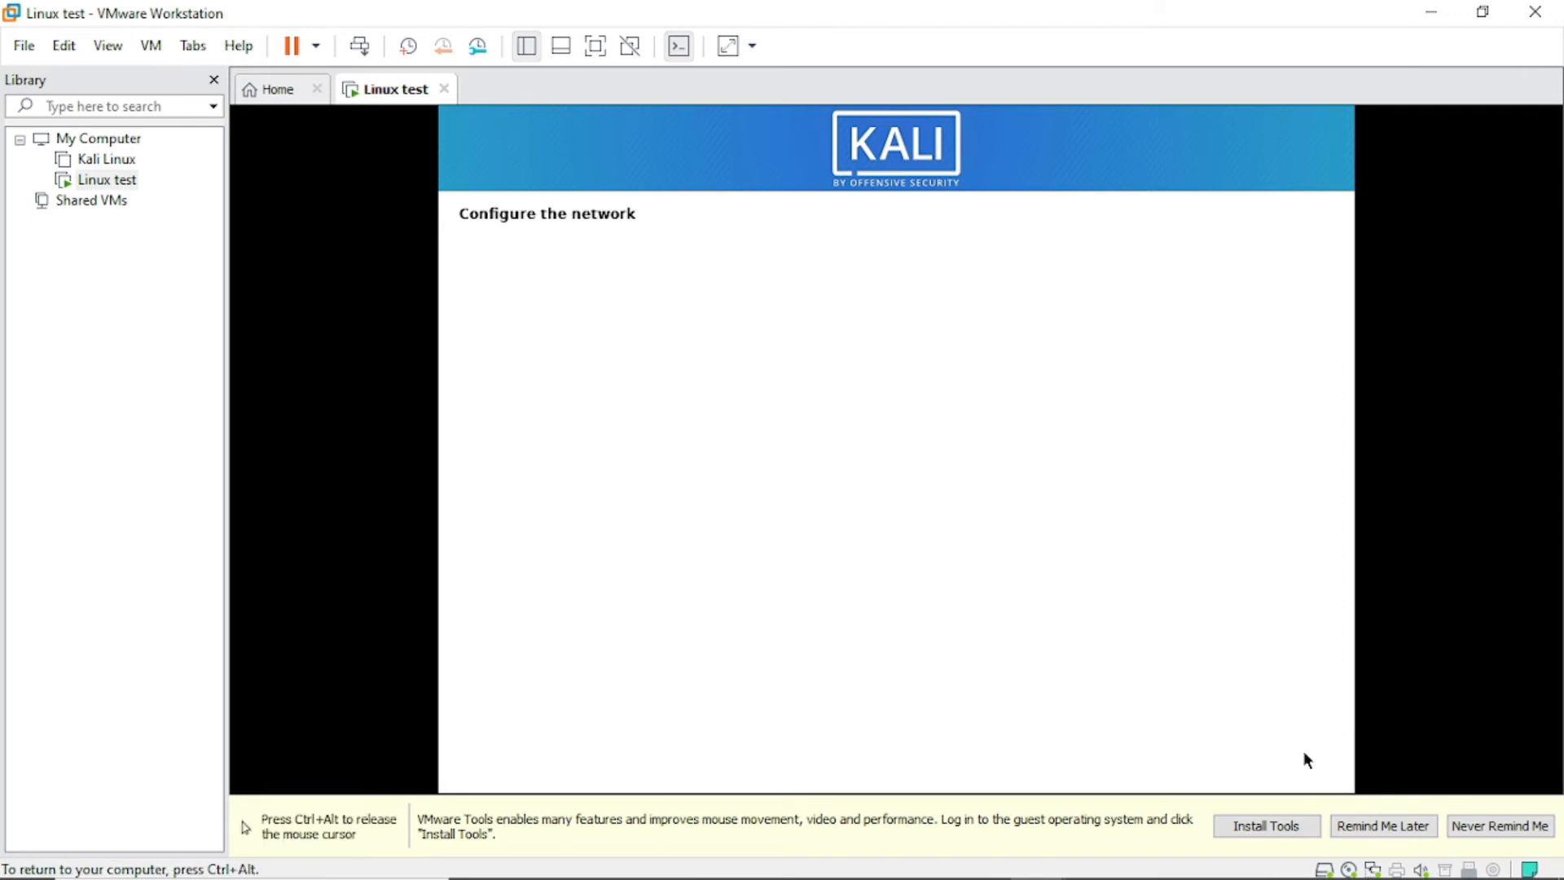
key(ctrl+alt)
click(496, 378)
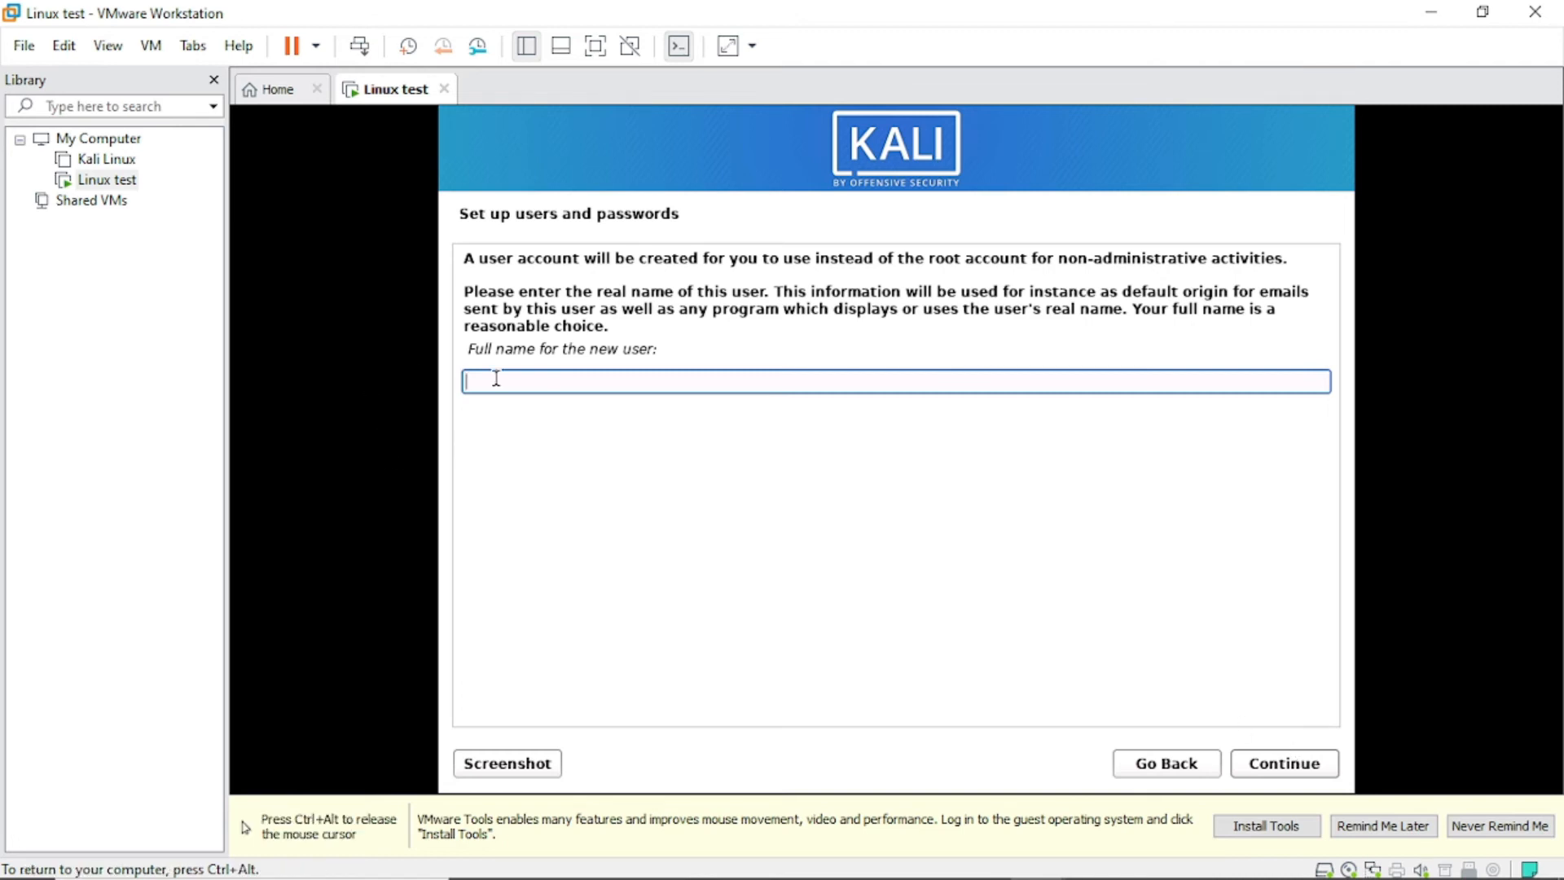
text(Owusu King)
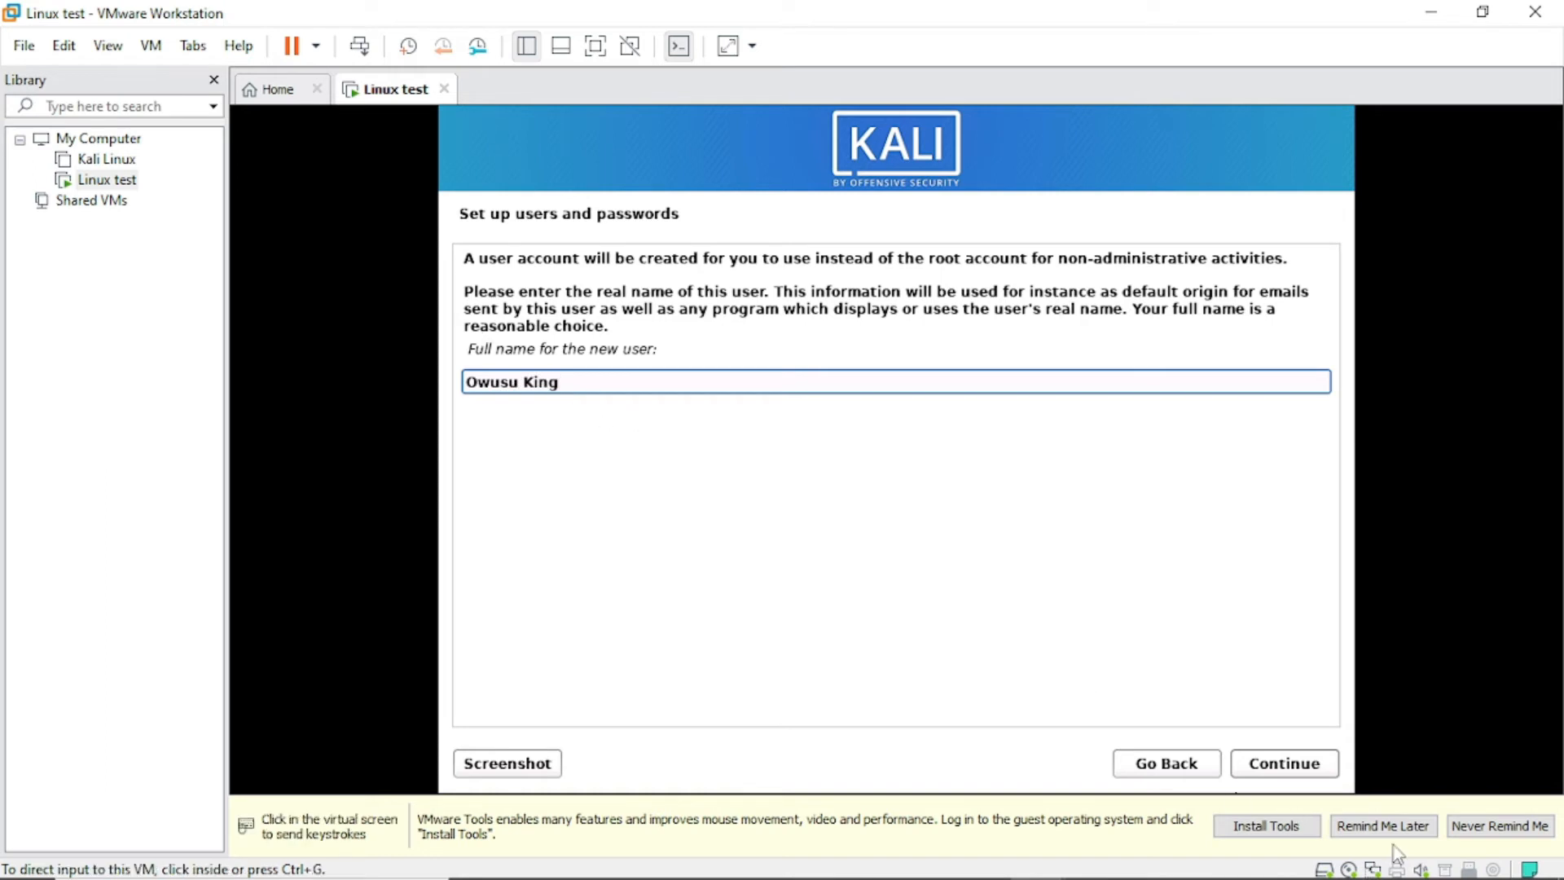
click(1329, 768)
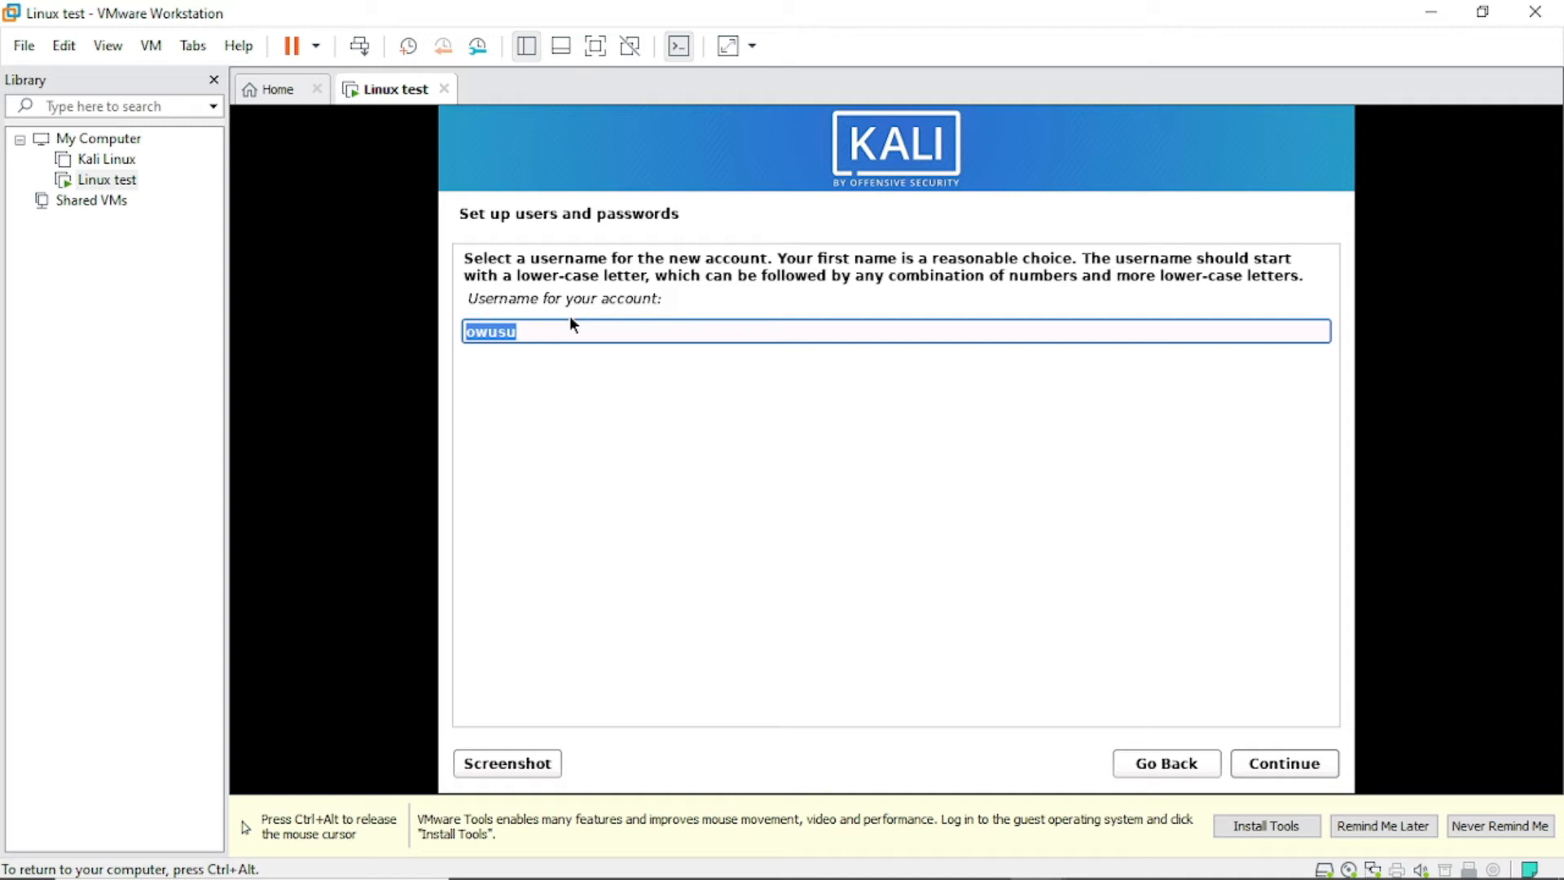
Accept the suggested username, then set and confirm the account password.
click(1287, 768)
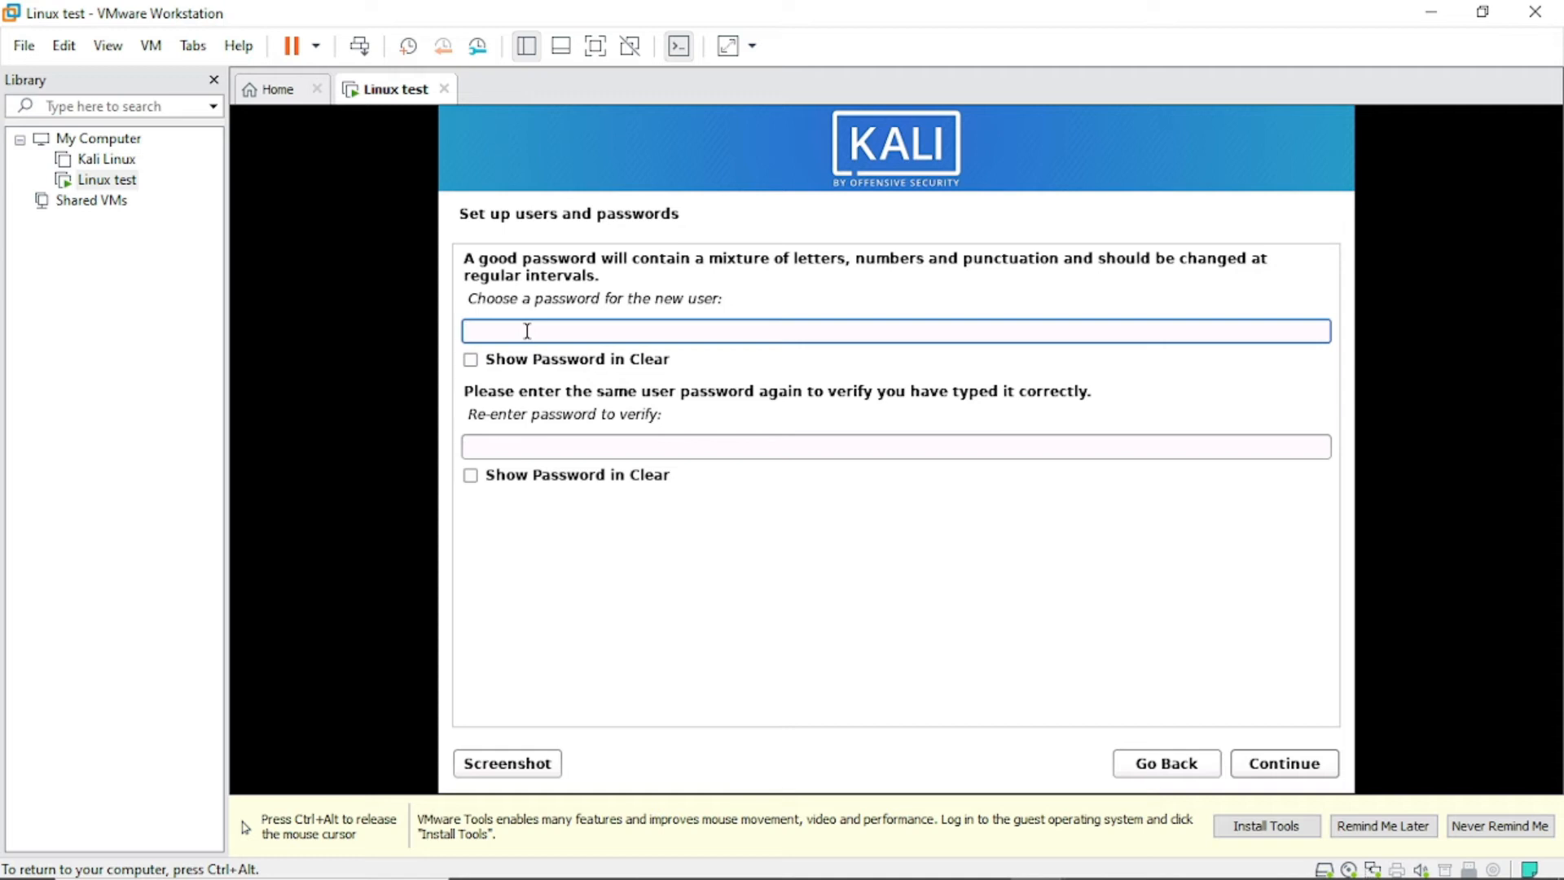
text(kali)
click(631, 442)
text(kali)
click(1273, 763)
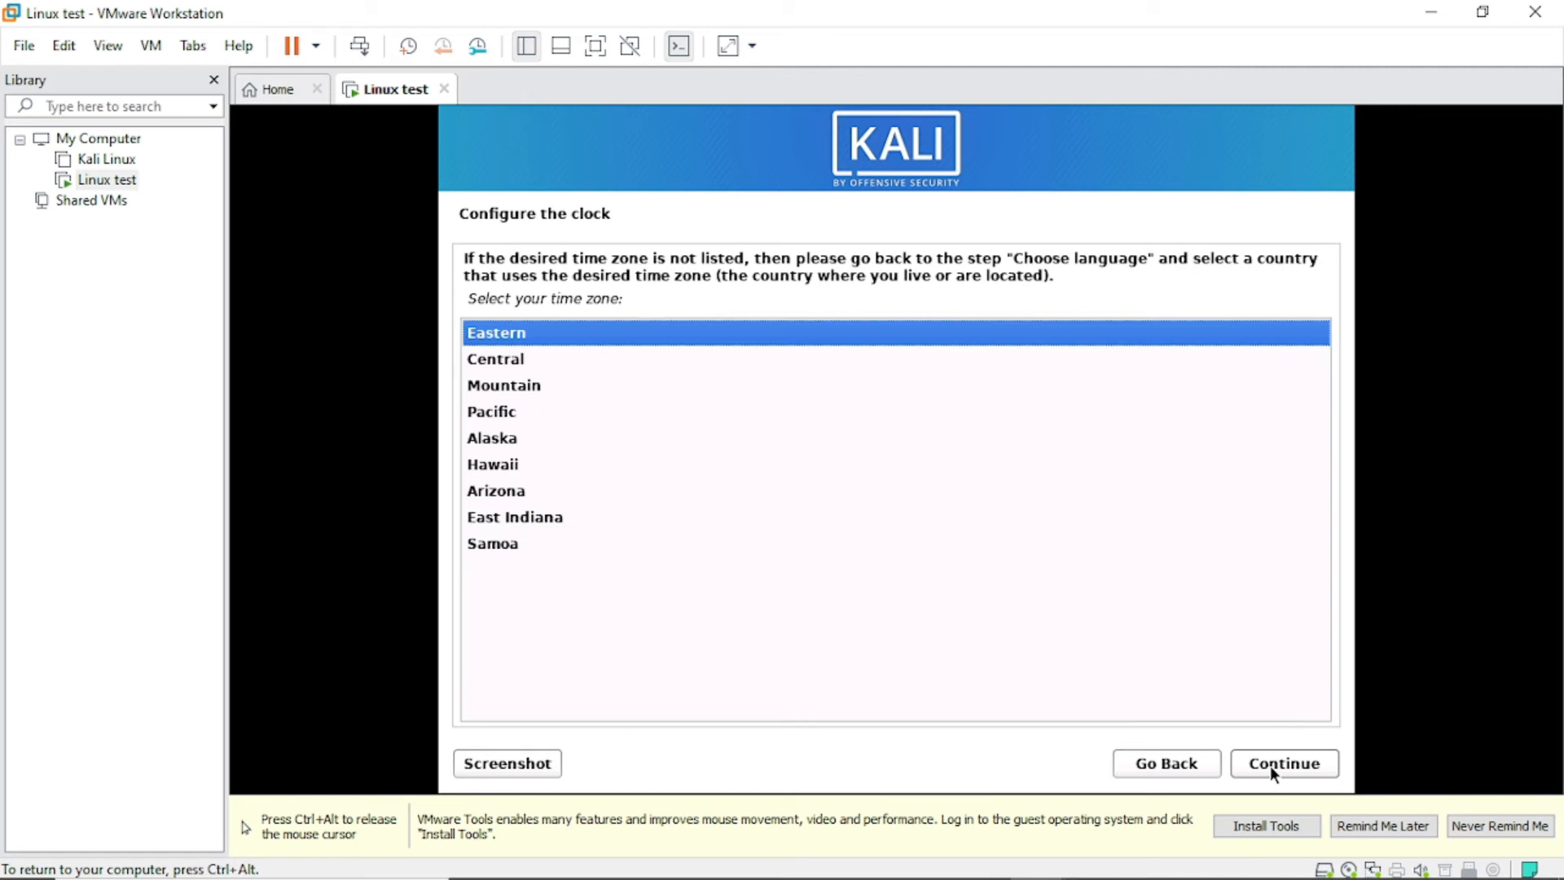
Accept Eastern as the time zone on the clock page.
click(1272, 766)
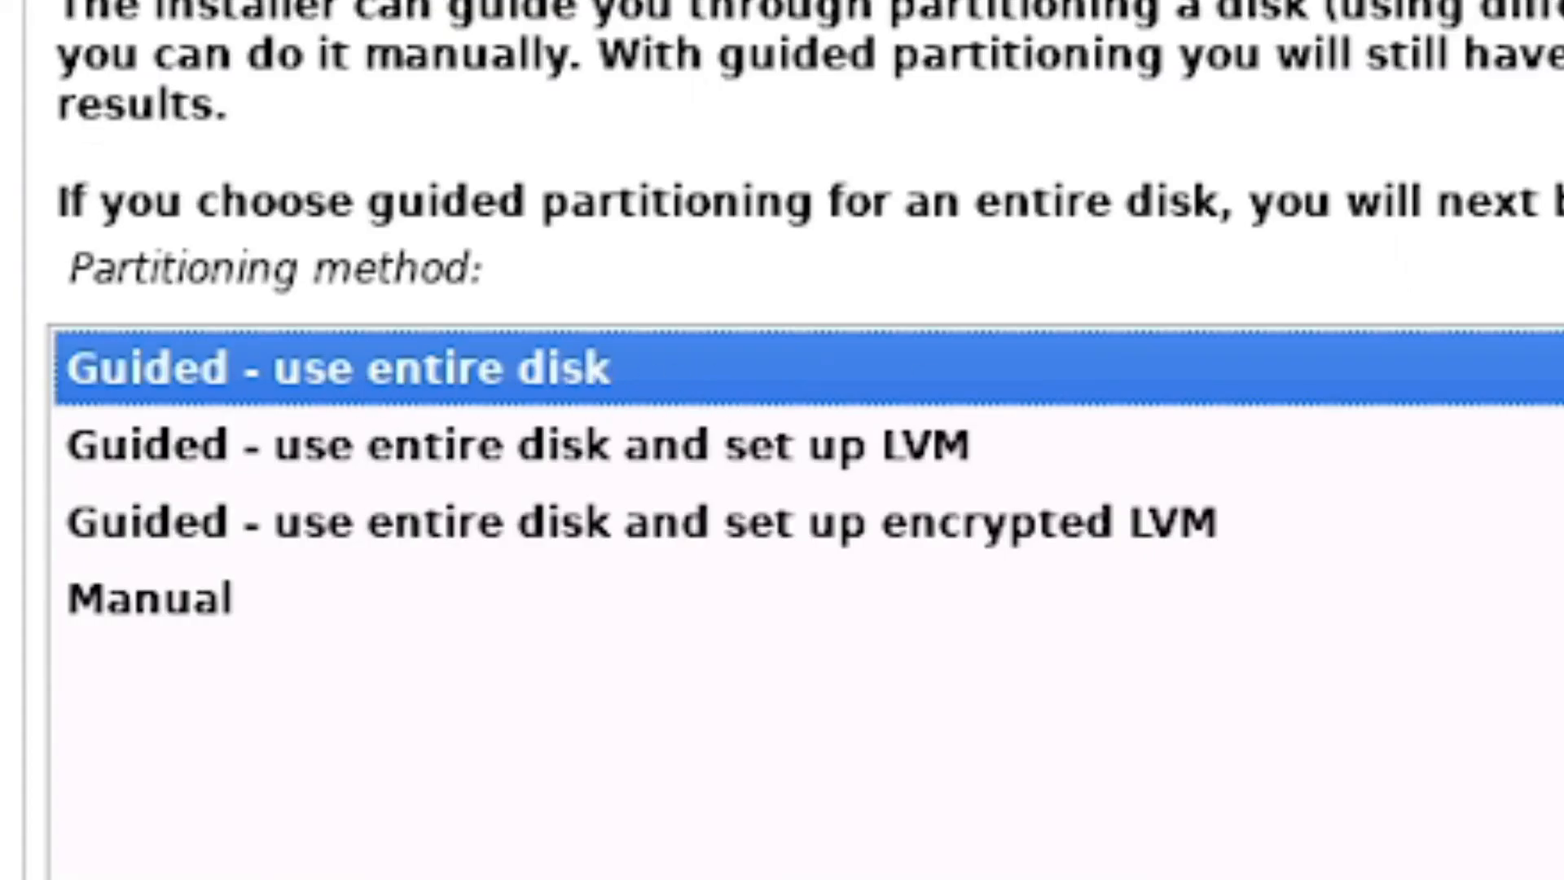
Guided-partition the whole 21.5 GB disk with all files in one partition, and write the changes.
click(1282, 764)
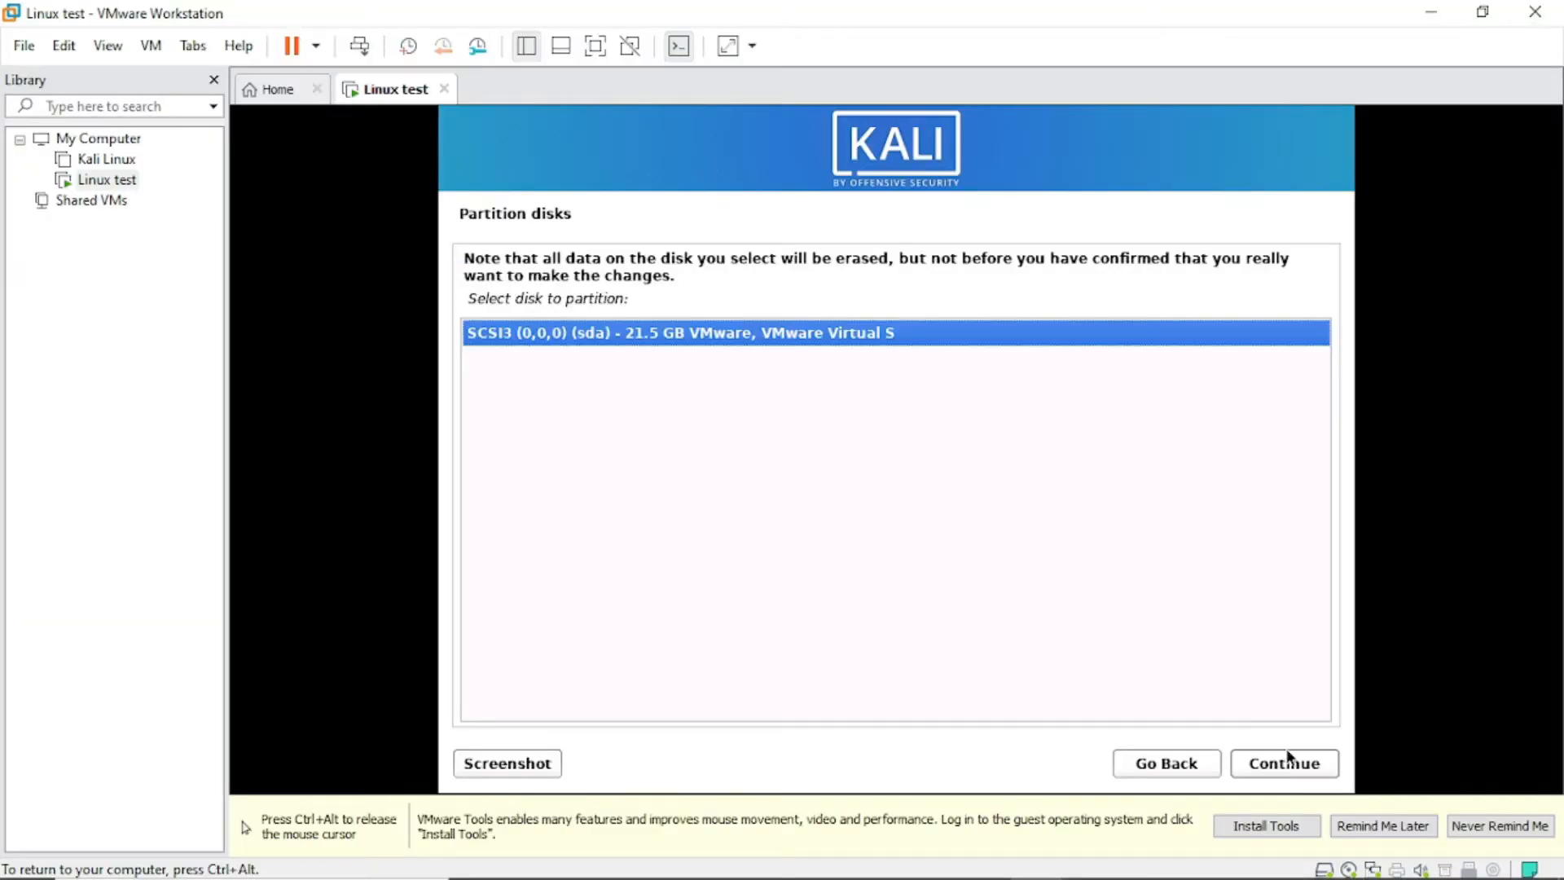
click(1274, 765)
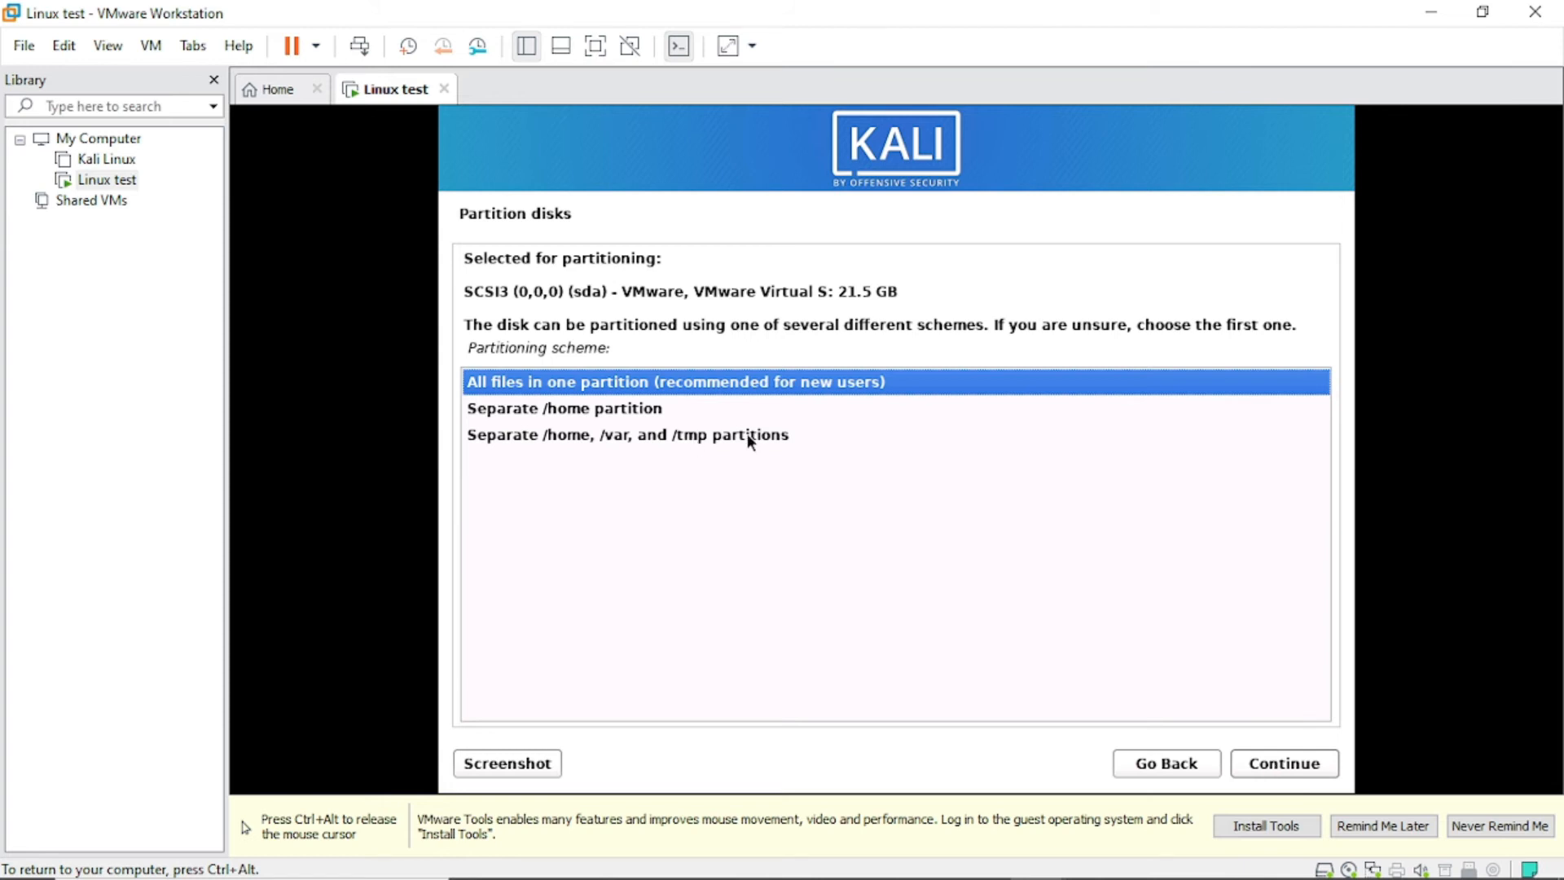
click(1251, 772)
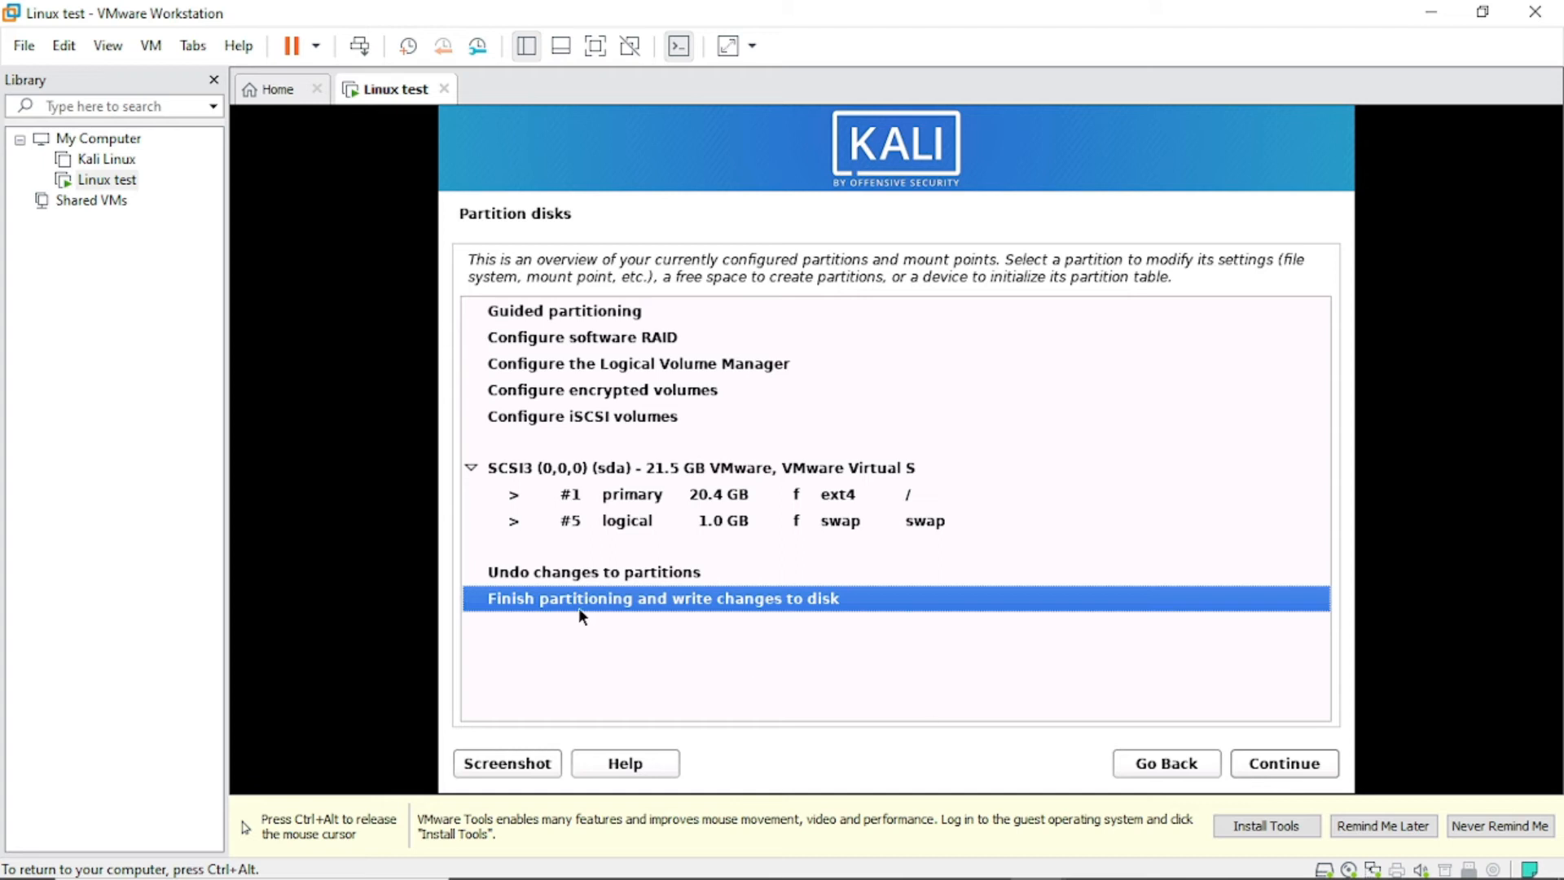
click(1303, 763)
click(1287, 764)
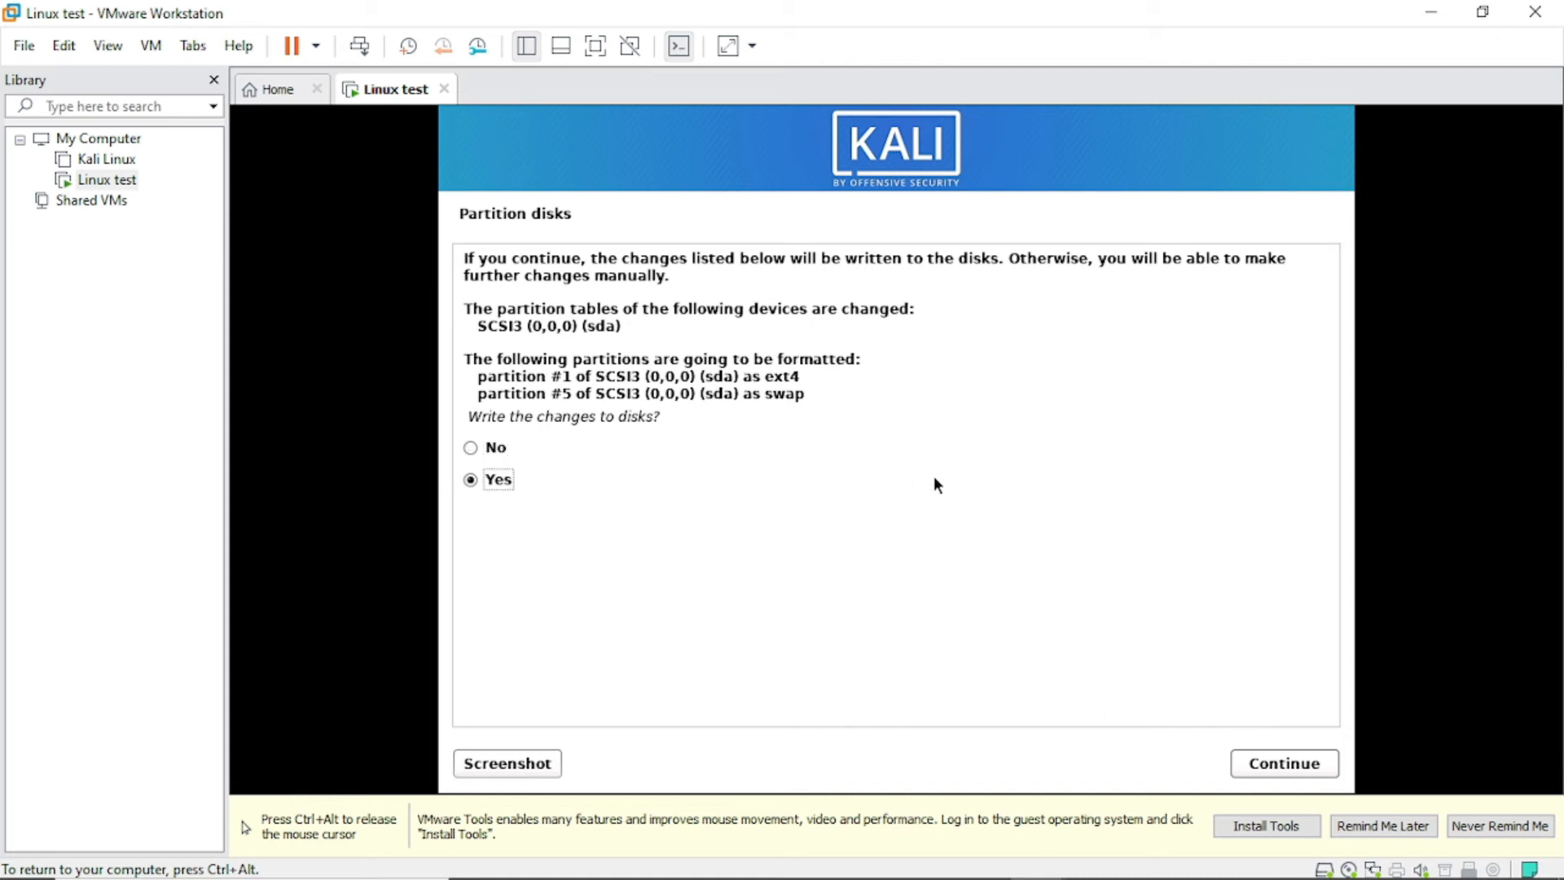
click(1282, 766)
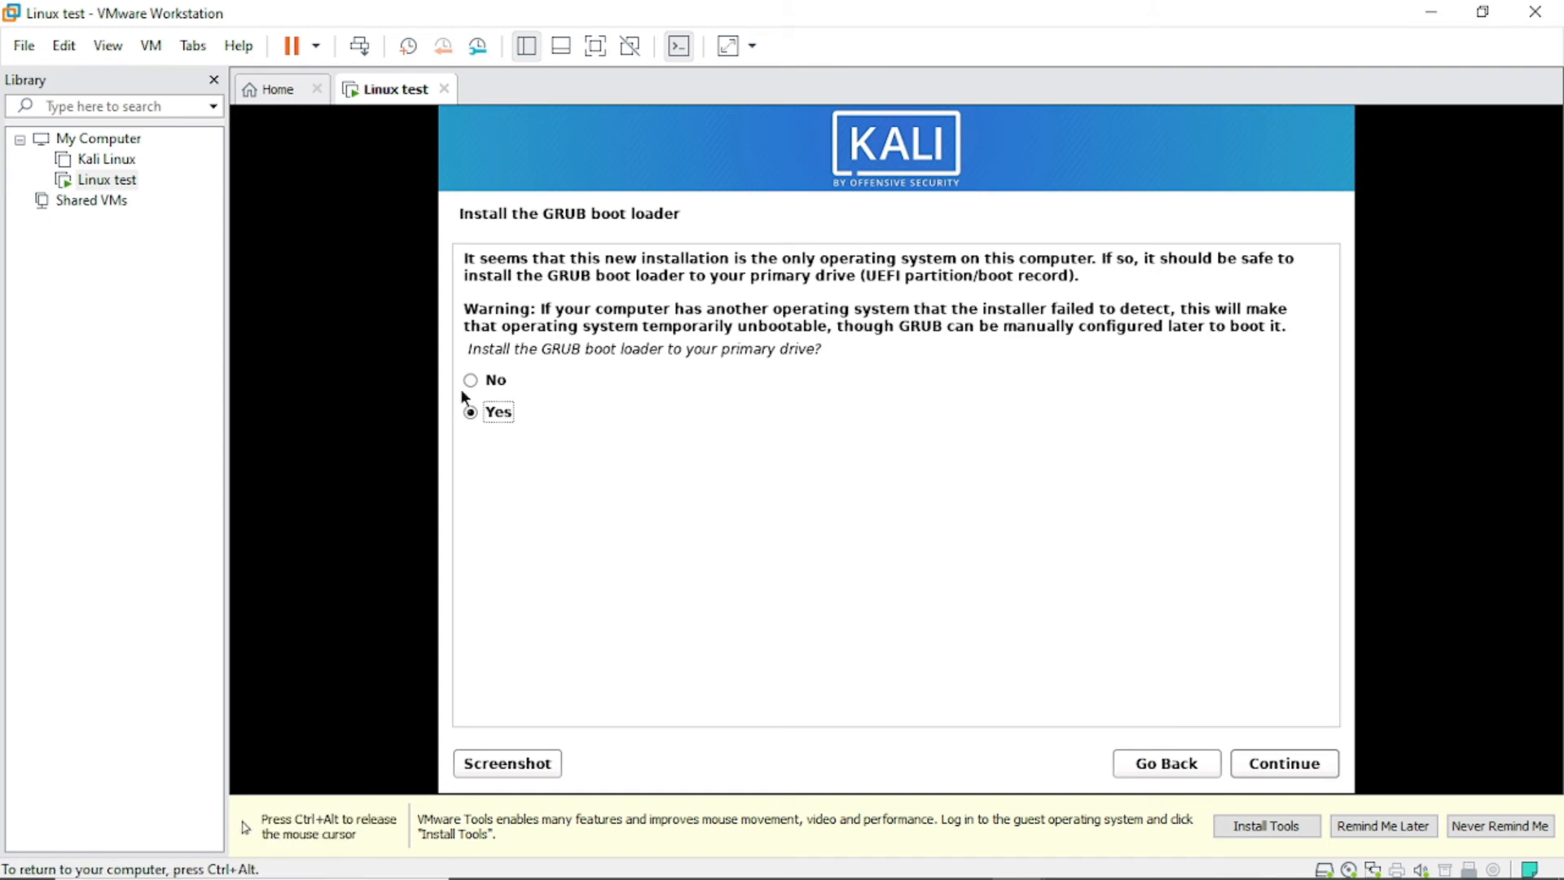
Install the GRUB boot loader on /dev/sda and finish the installation.
click(1269, 765)
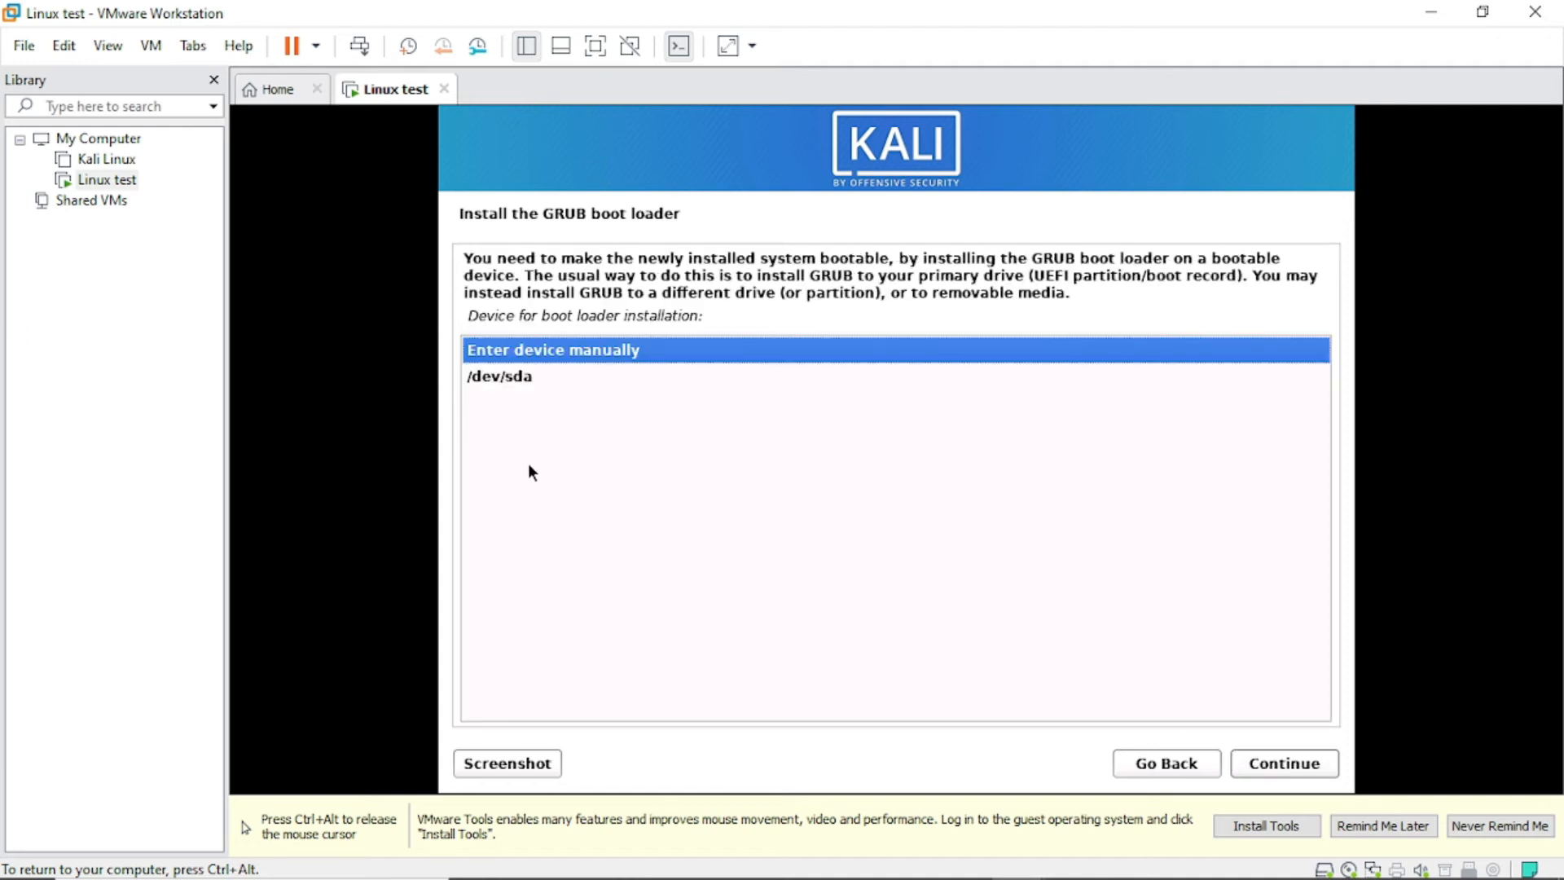
click(523, 379)
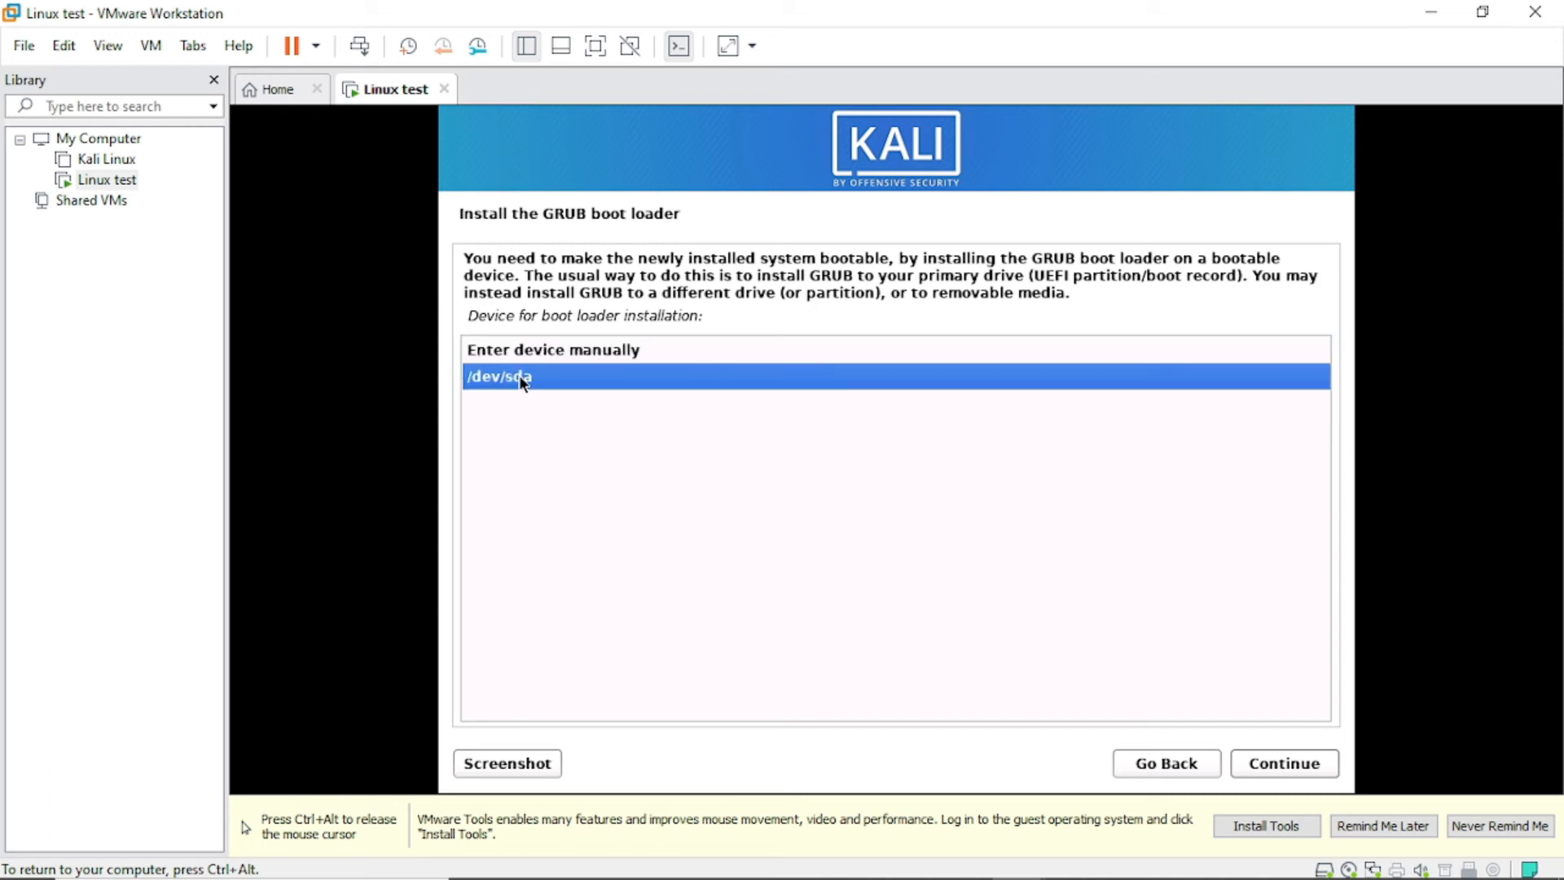
click(1278, 758)
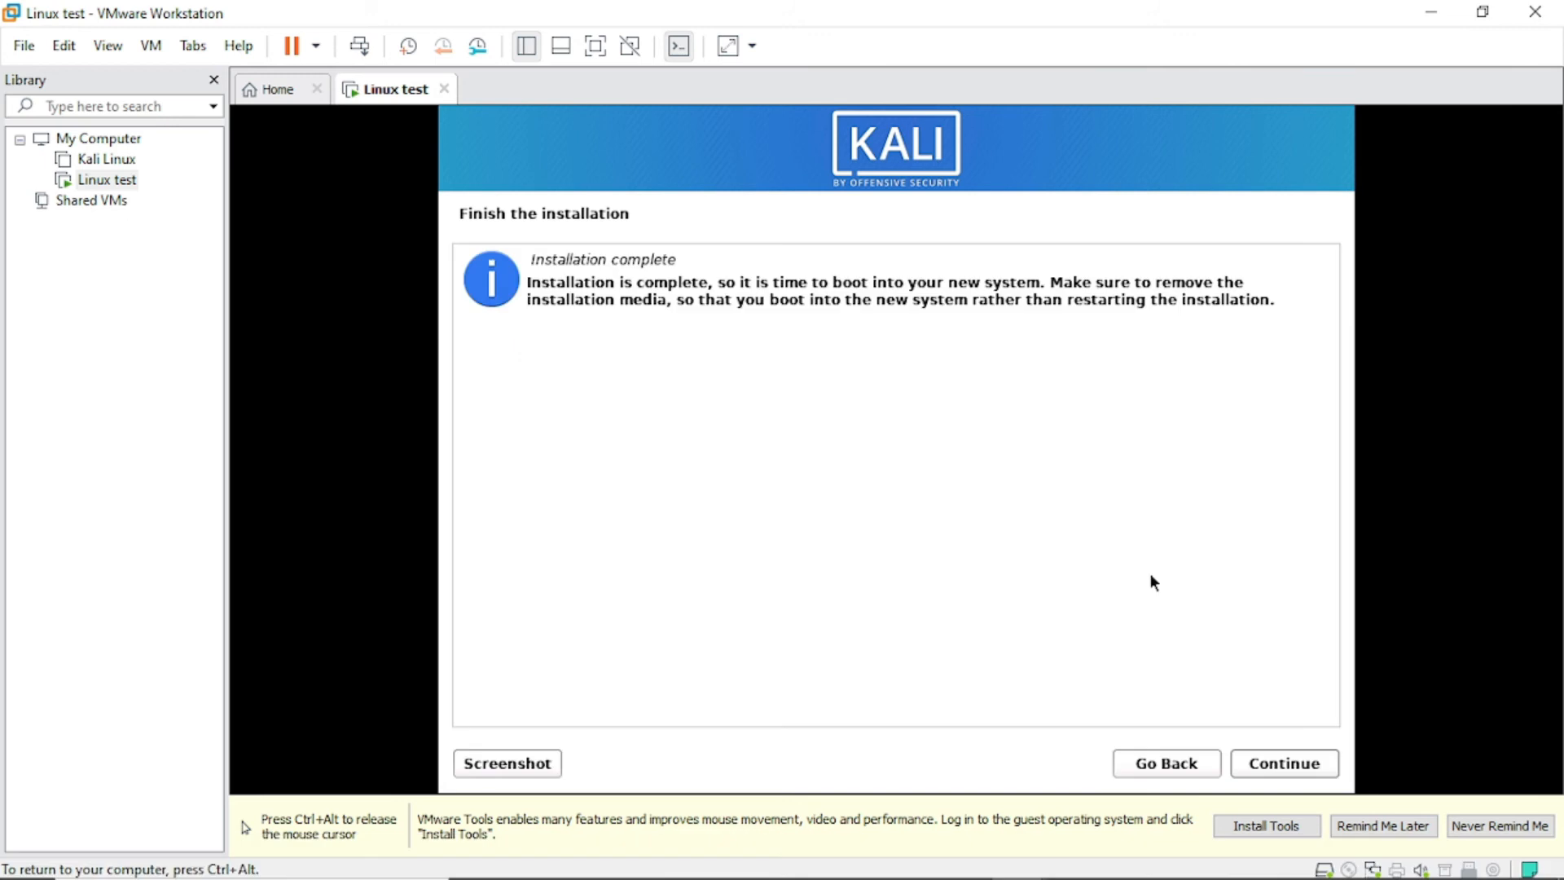
click(1280, 762)
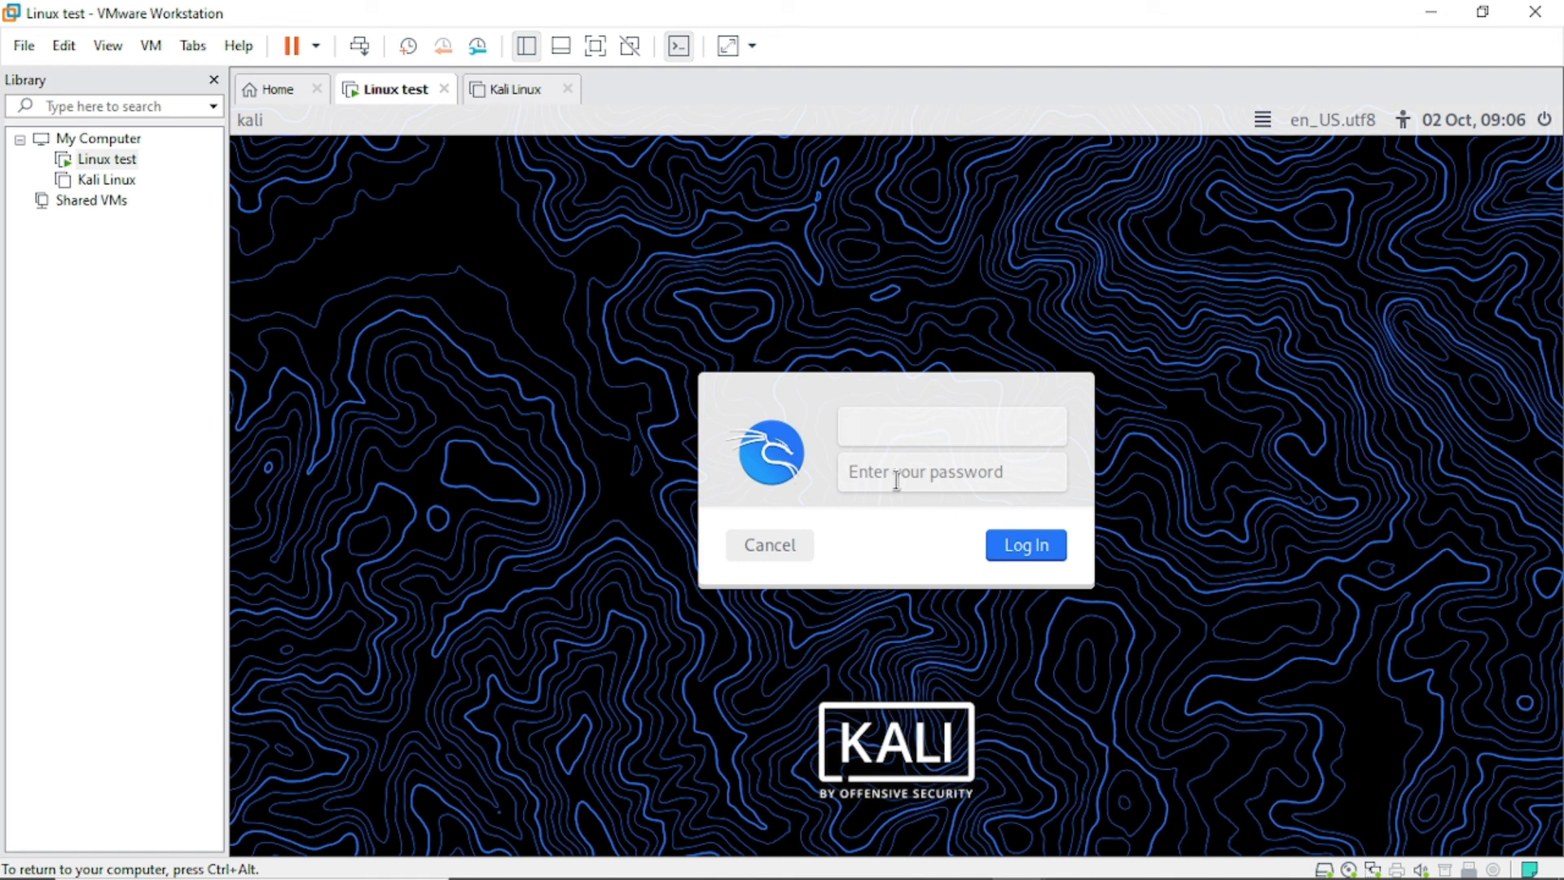
Log in to Kali with the new user's username and password.
text(owusu)
click(961, 473)
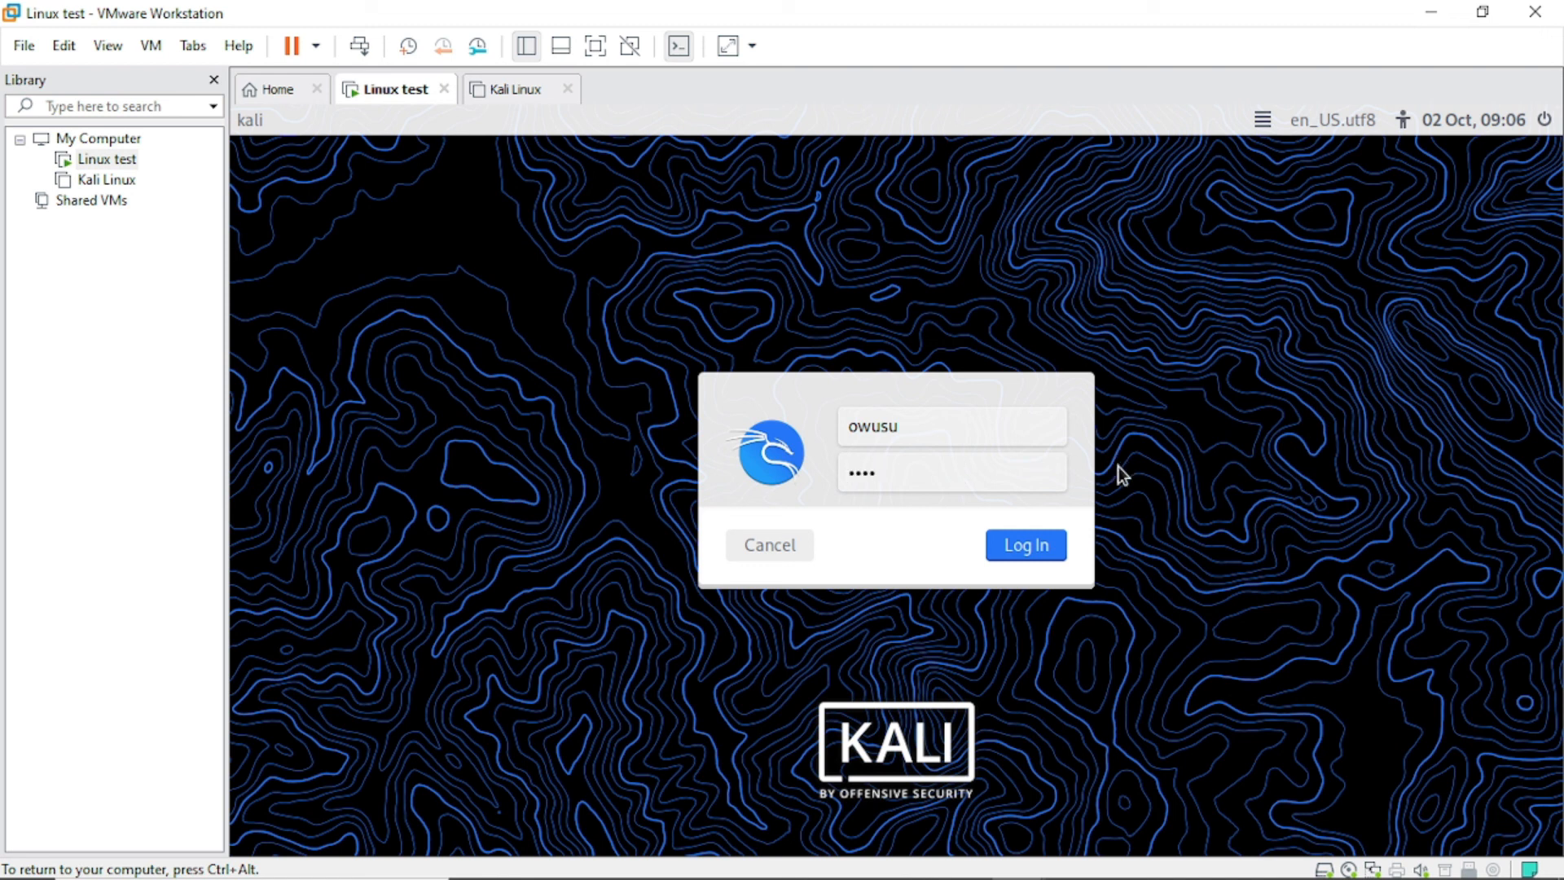
click(1013, 549)
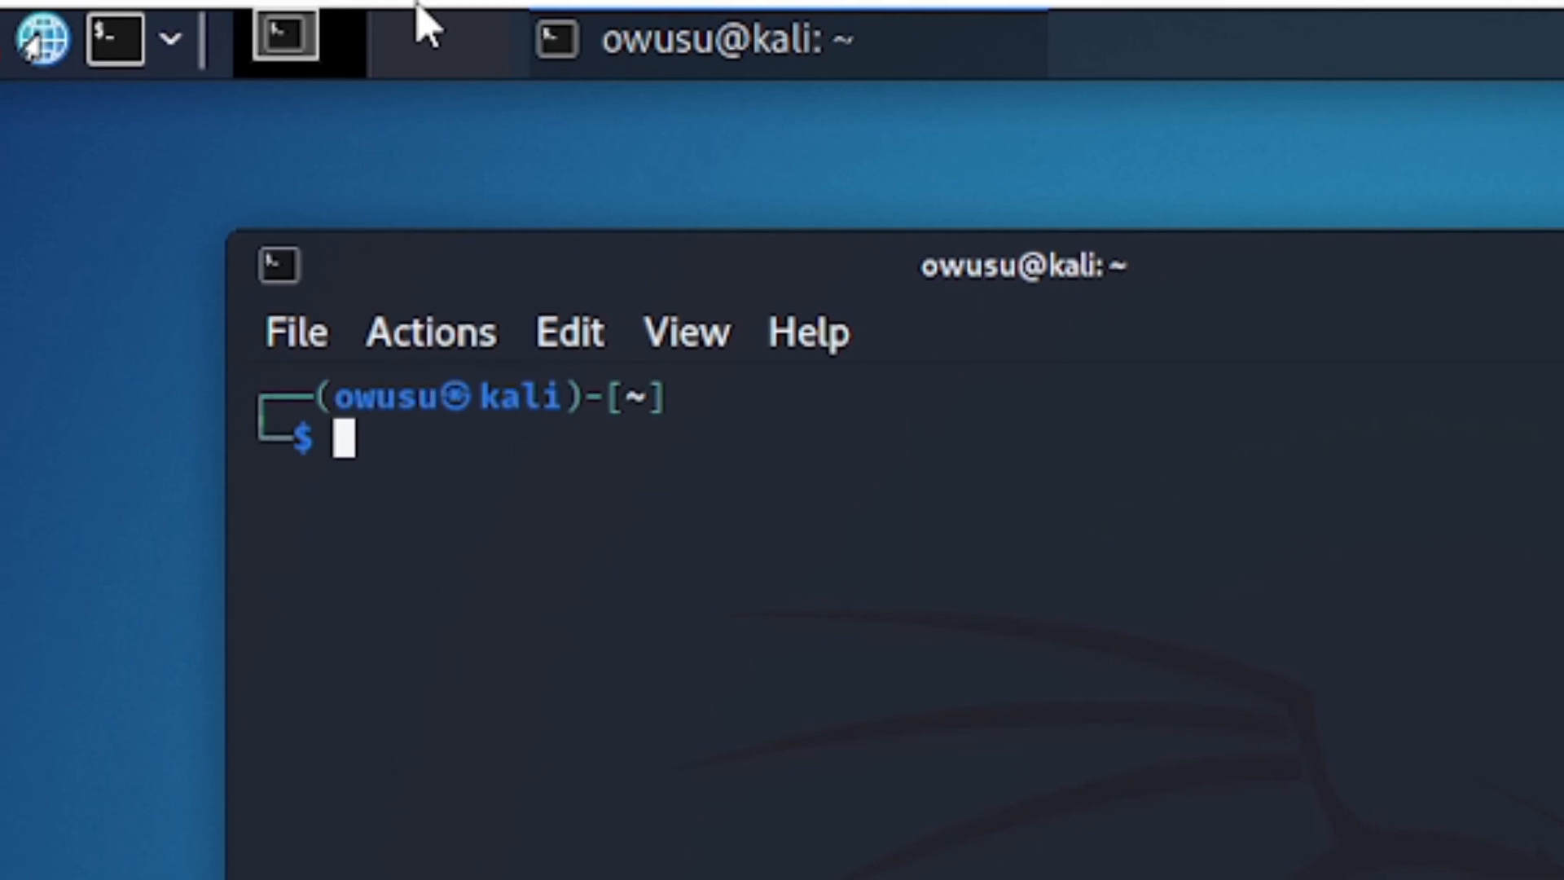
Pin the full-screen VM command bar, then unpin it so it auto-hides.
mouse_move(395, 6)
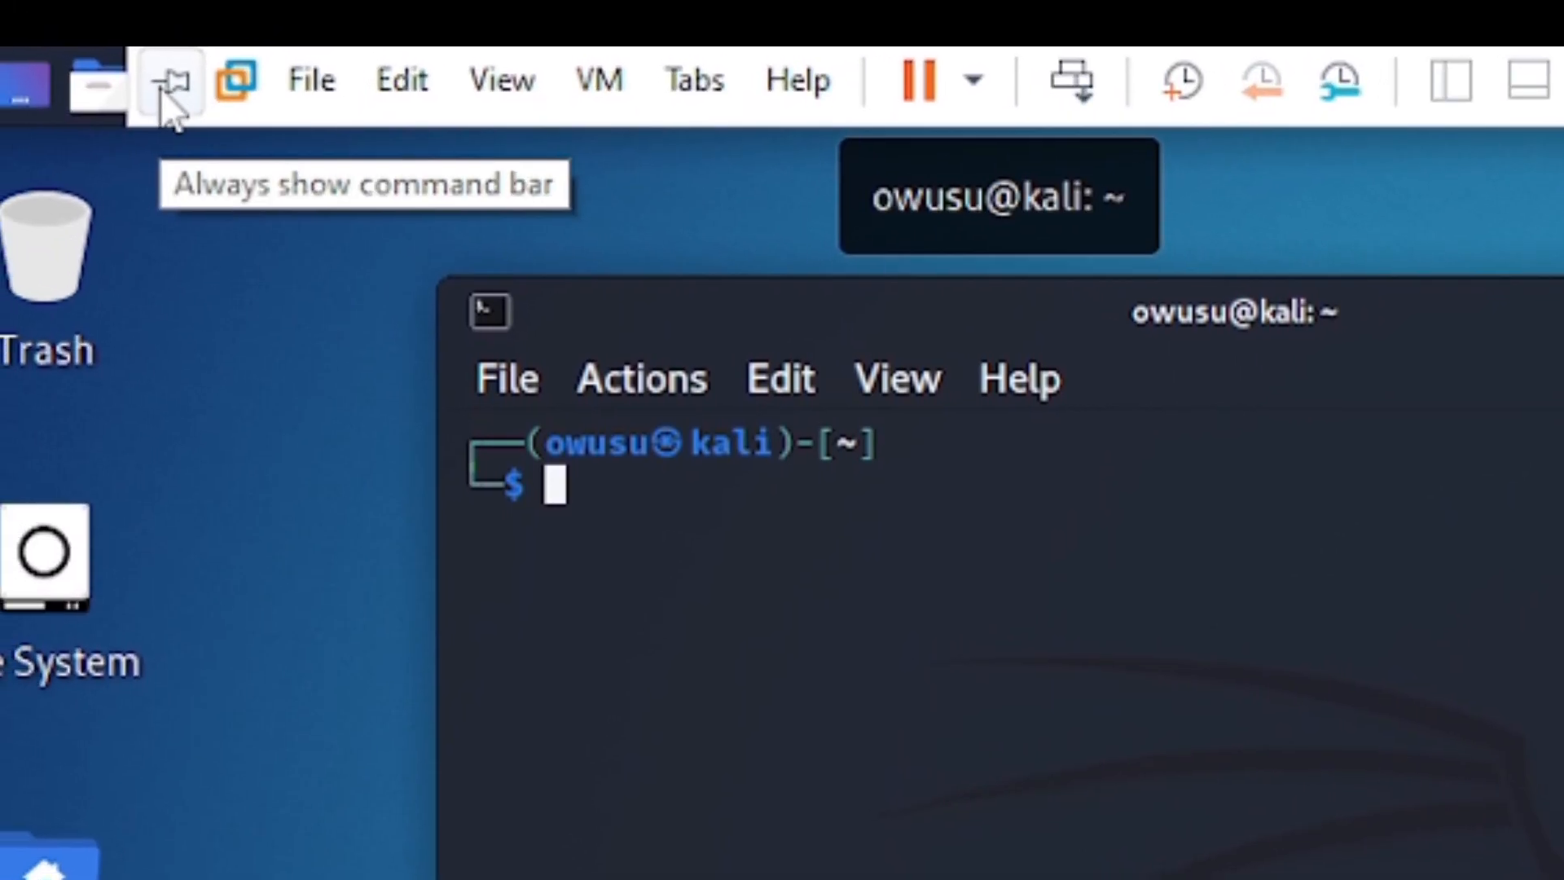
click(162, 92)
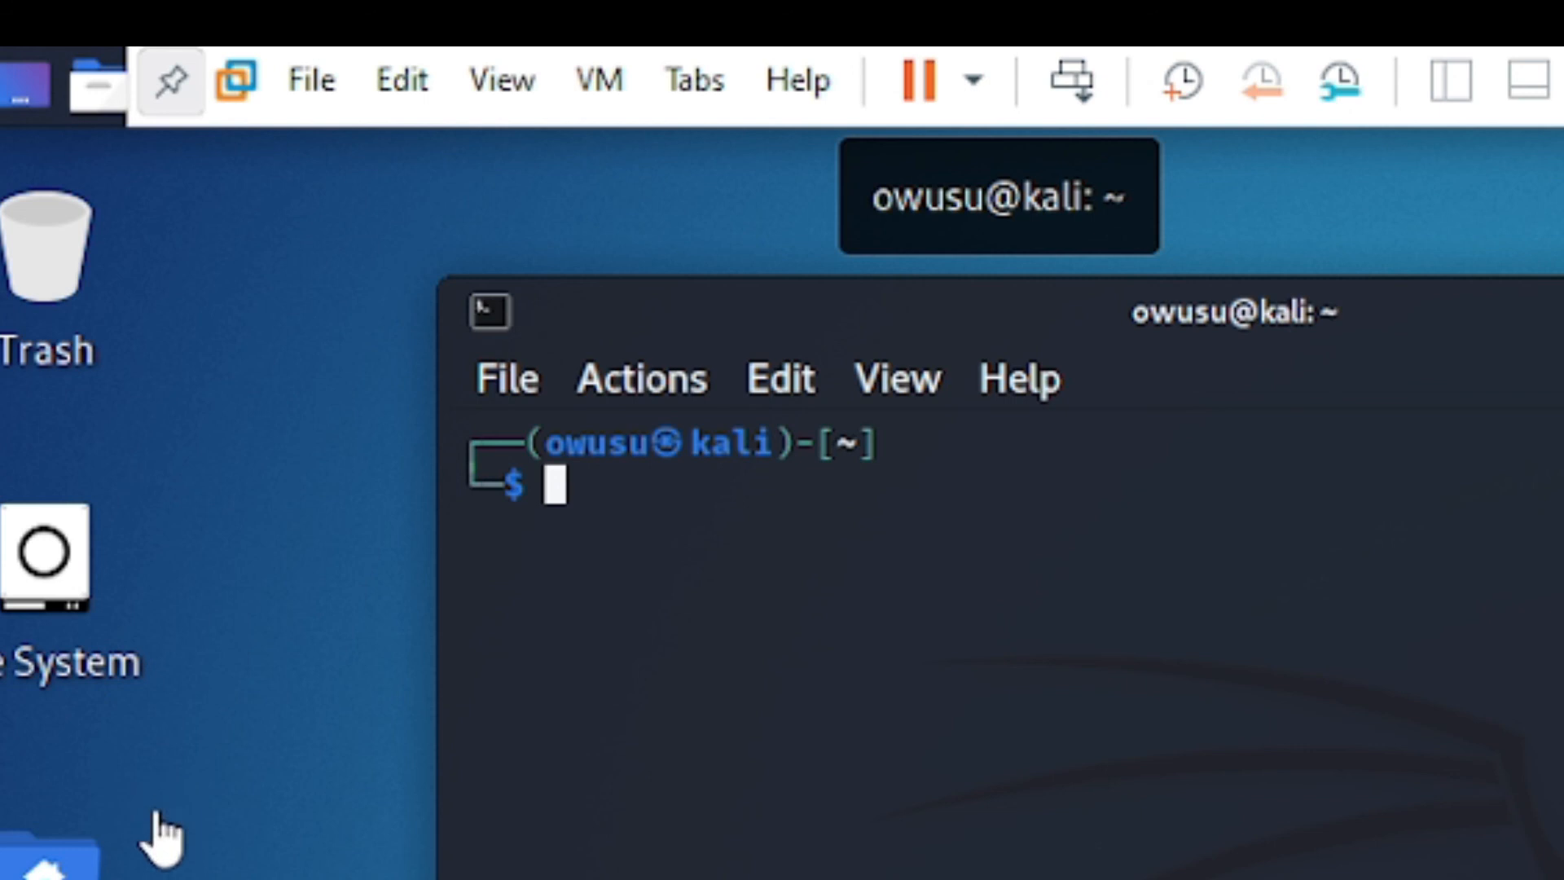
click(173, 88)
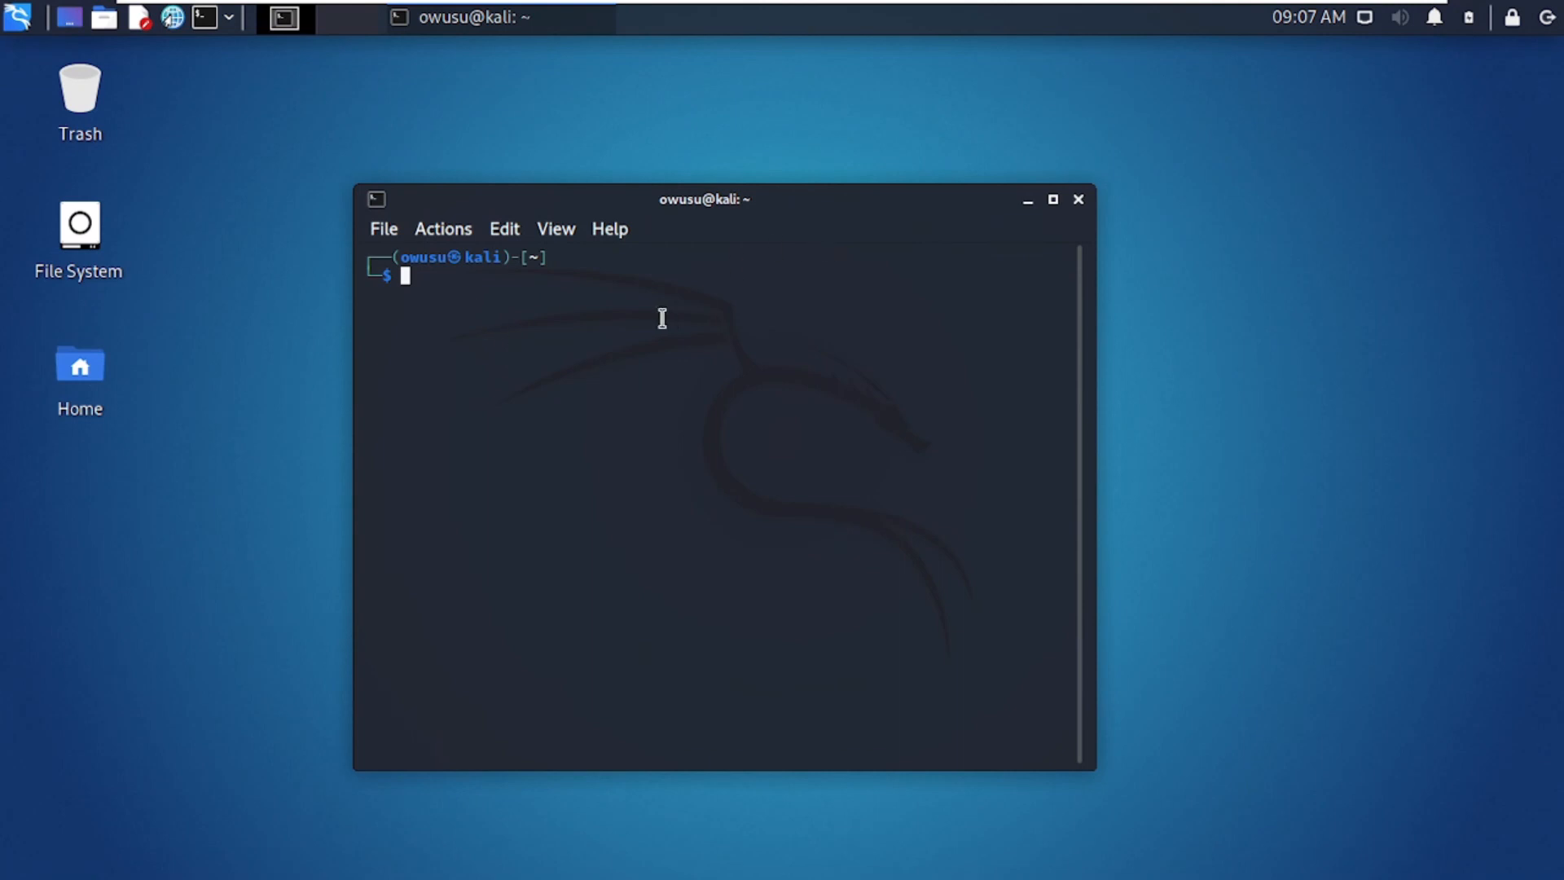
Run 'echo hello kali how are you?' in the terminal, then show the channel's video list.
text(ech)
text(o hello )
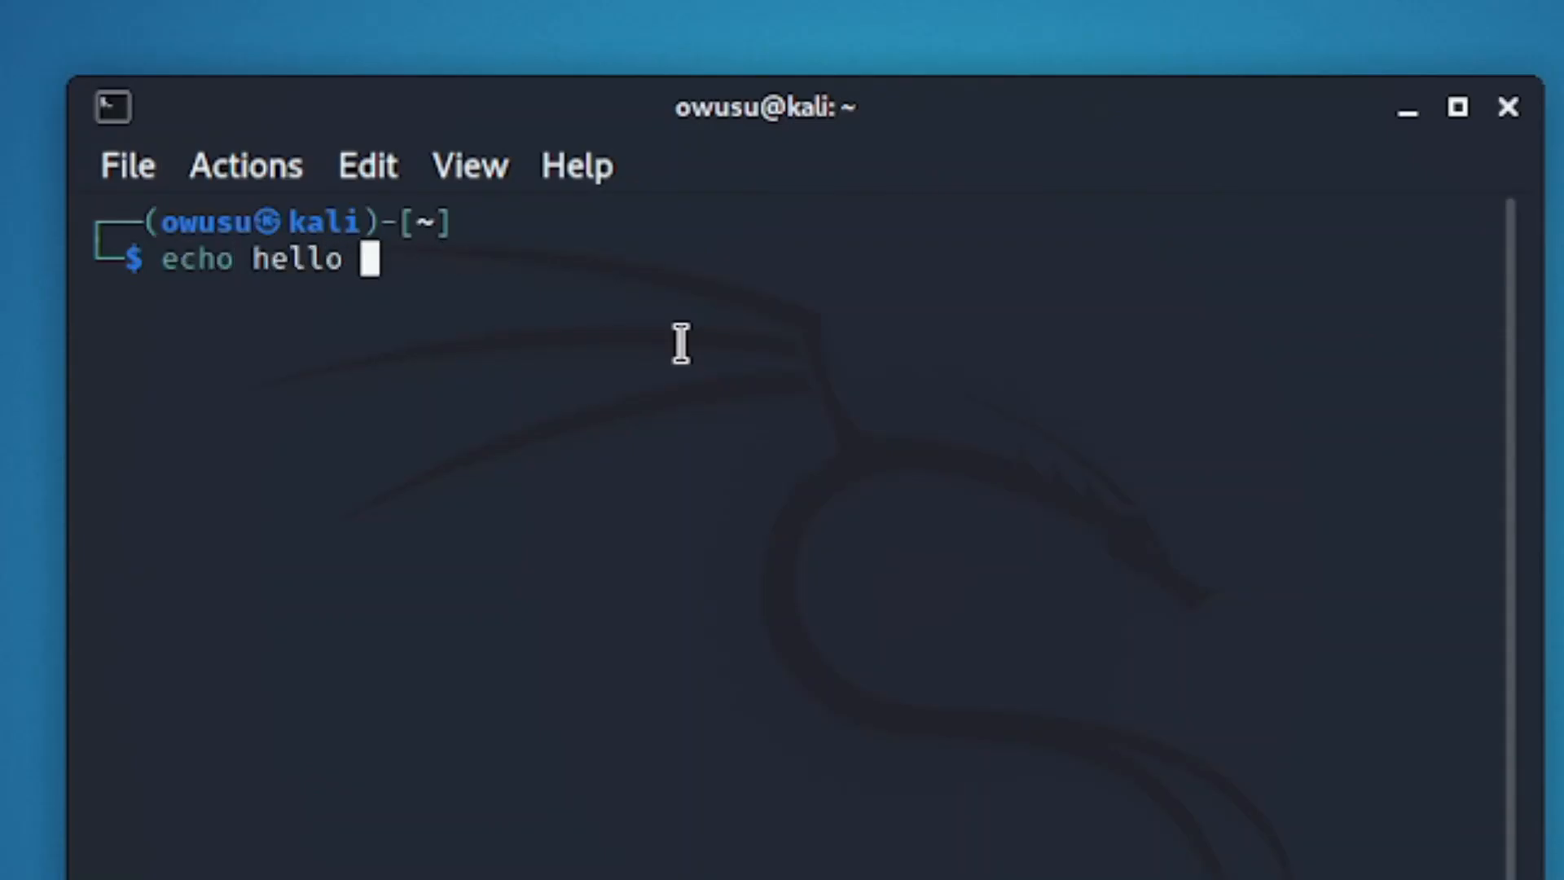
text(kali how are you)
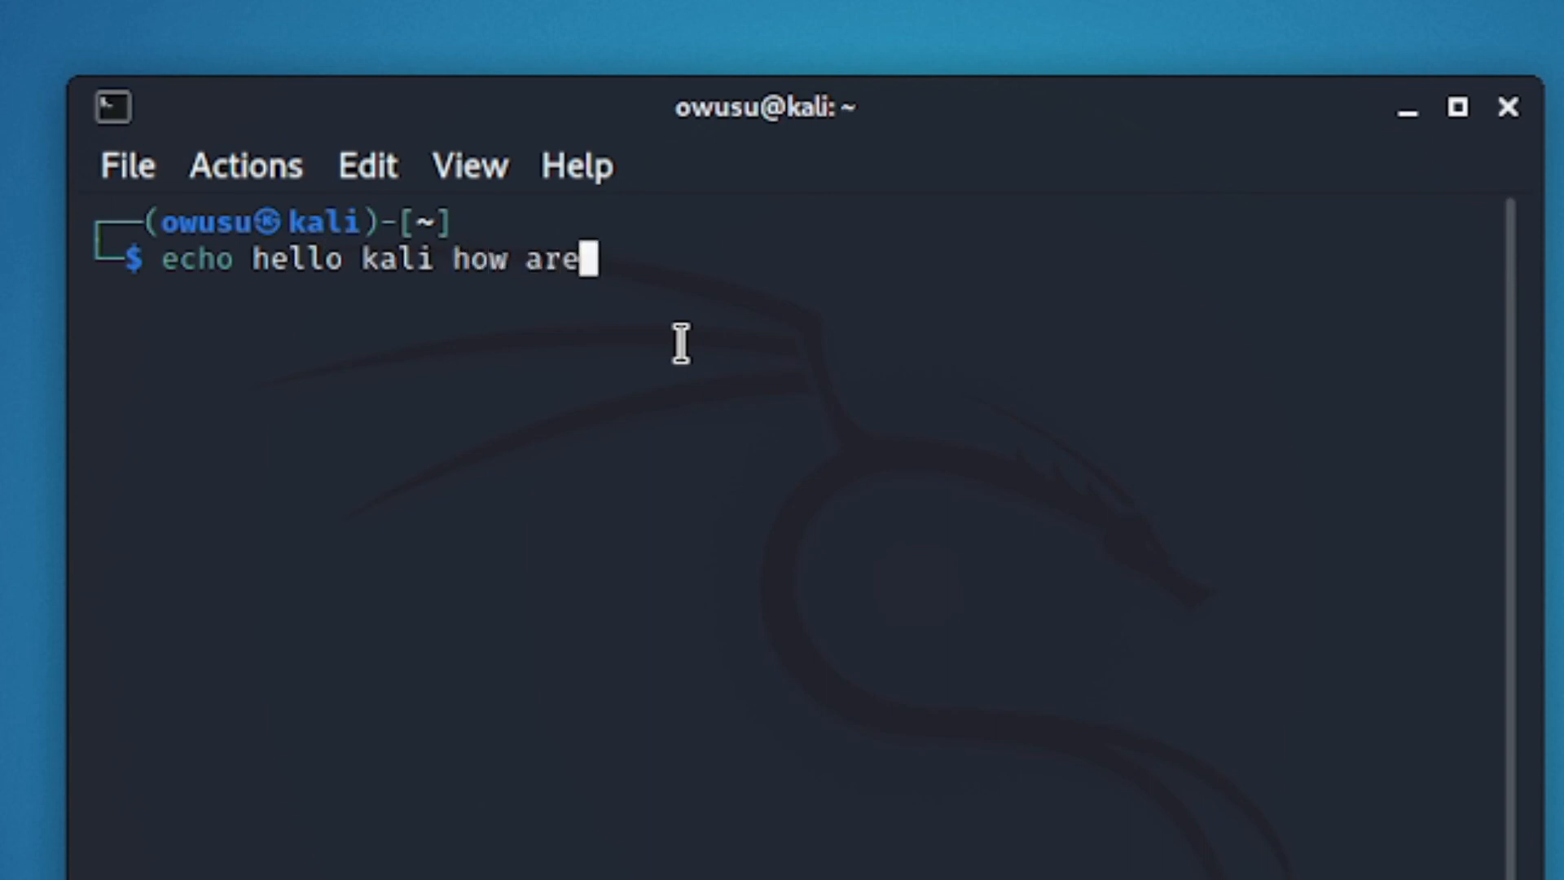
text(?)
key(Return)
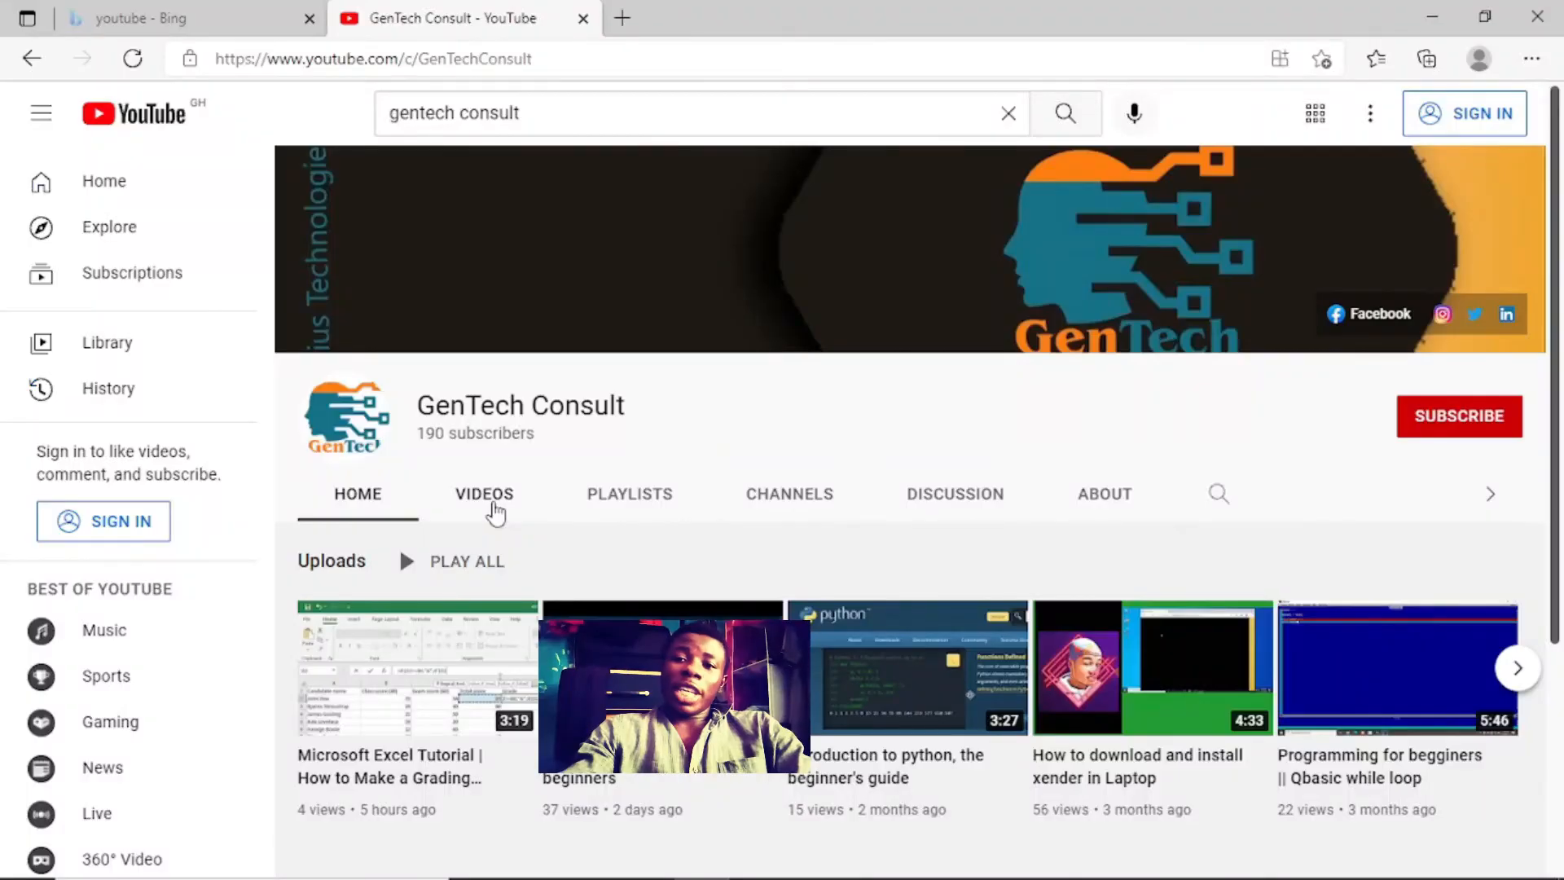
click(492, 498)
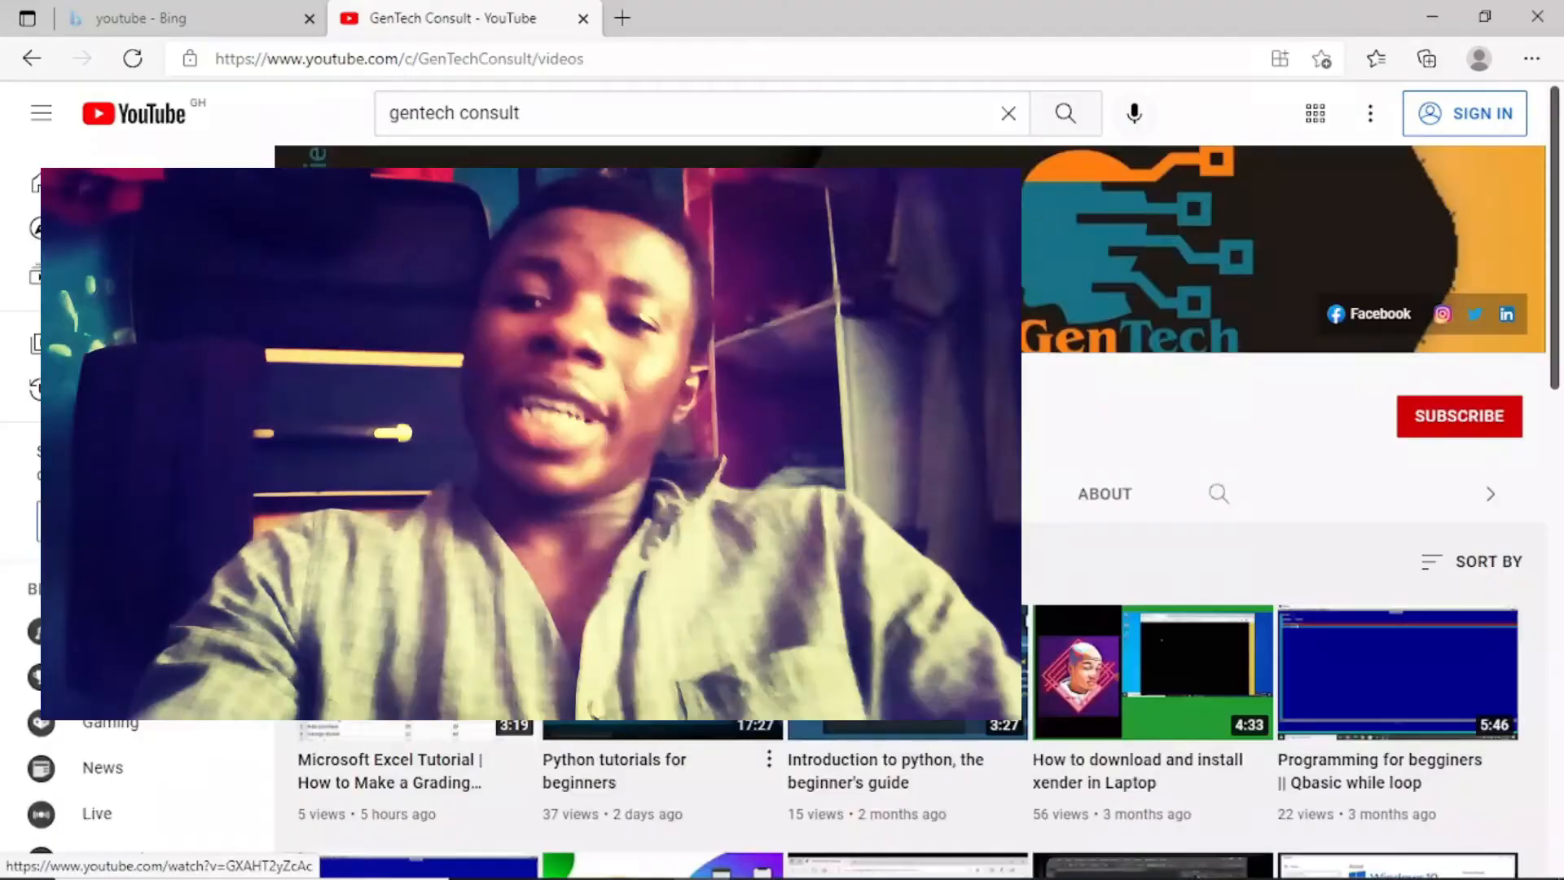
Play the 'Python tutorials for beginners' video and scroll down its watch page.
click(662, 671)
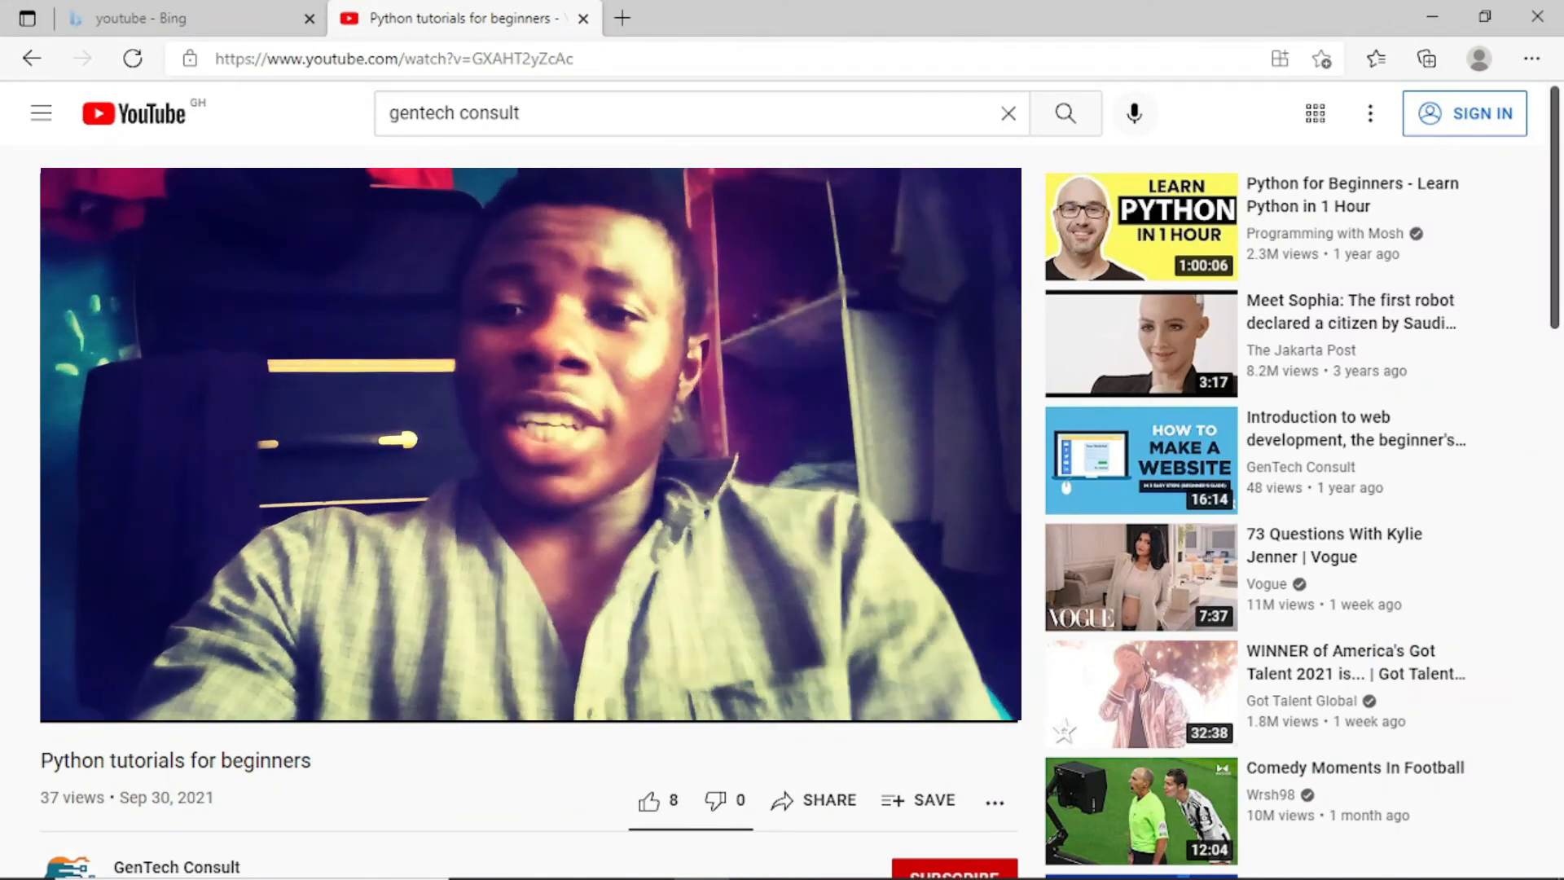
scroll(898, 501, down, 3)
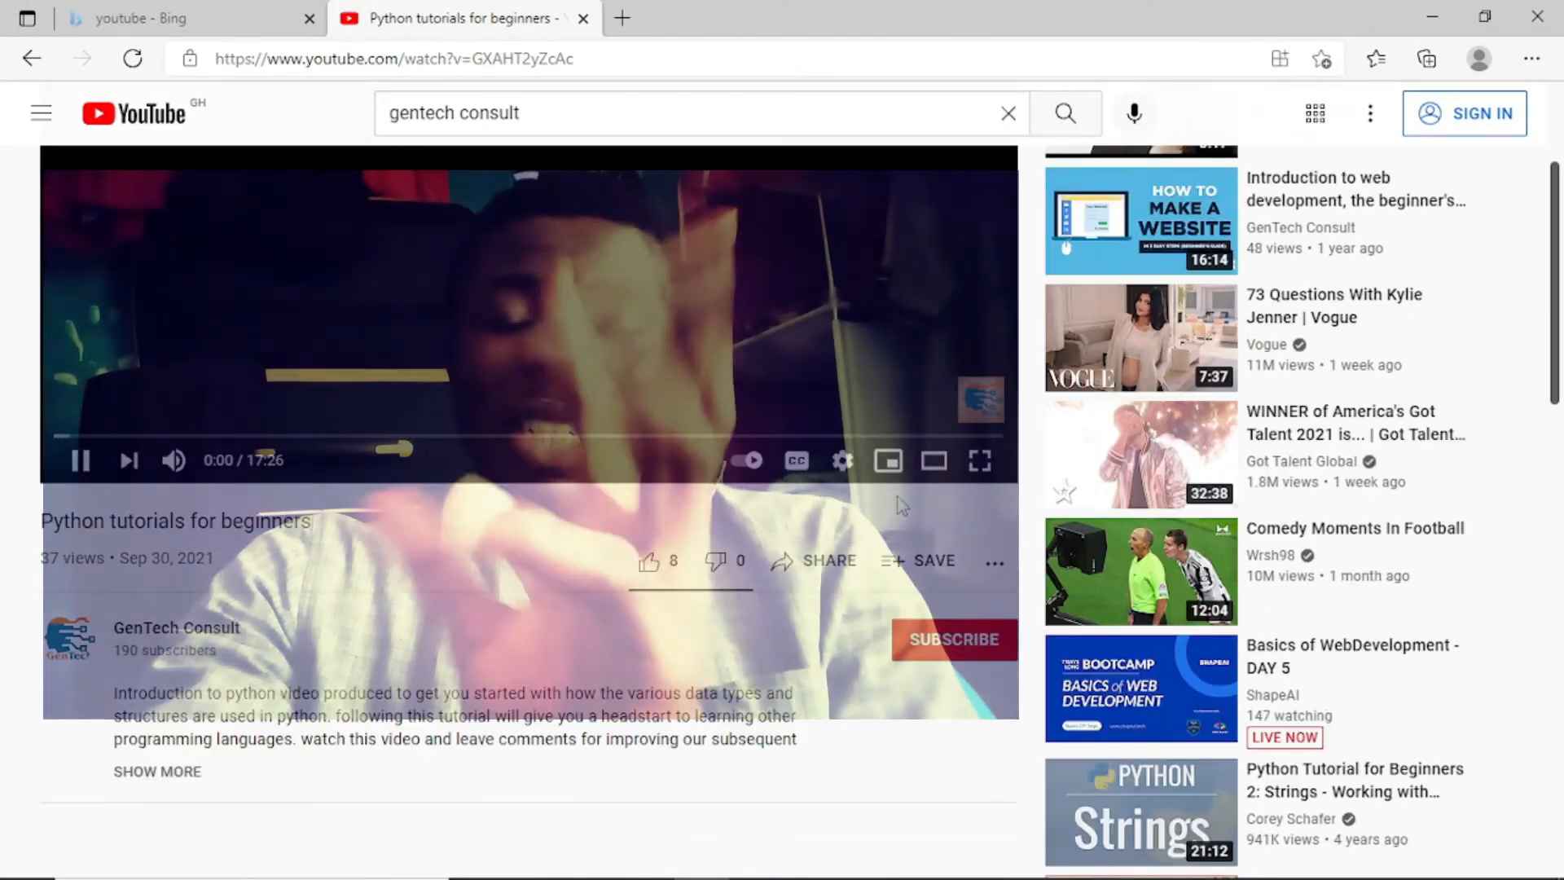